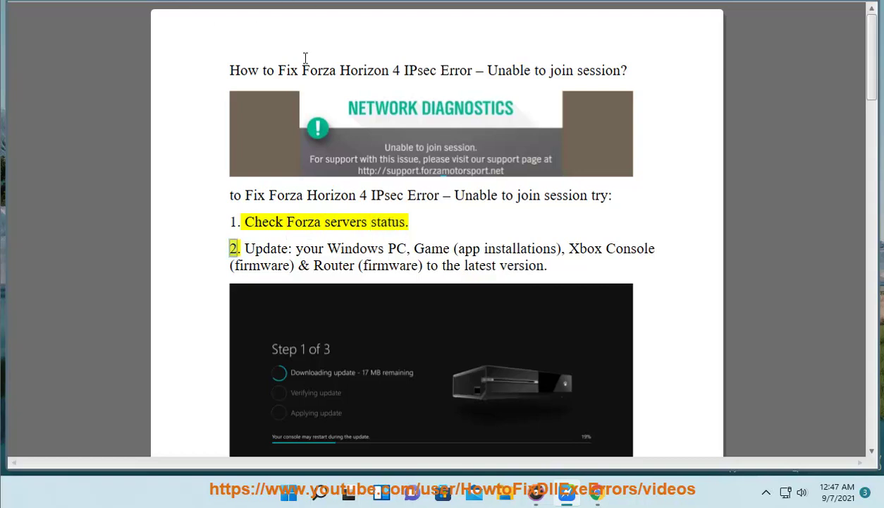
# Copy "Forza servers status" from the first fix in the document and search Google for it in Chrome.
pyautogui.moveTo(406, 221); pyautogui.dragTo(286, 223)
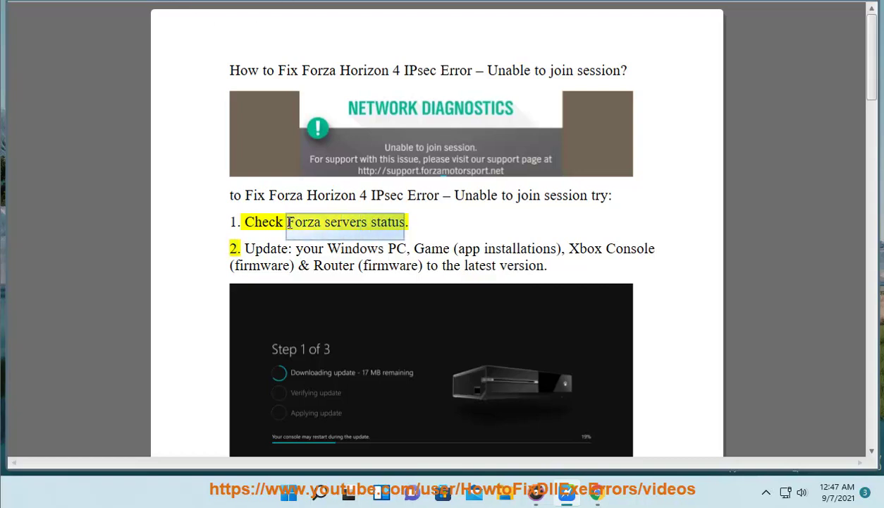
pyautogui.rightClick(289, 223)
pyautogui.click(332, 267)
pyautogui.click(596, 493)
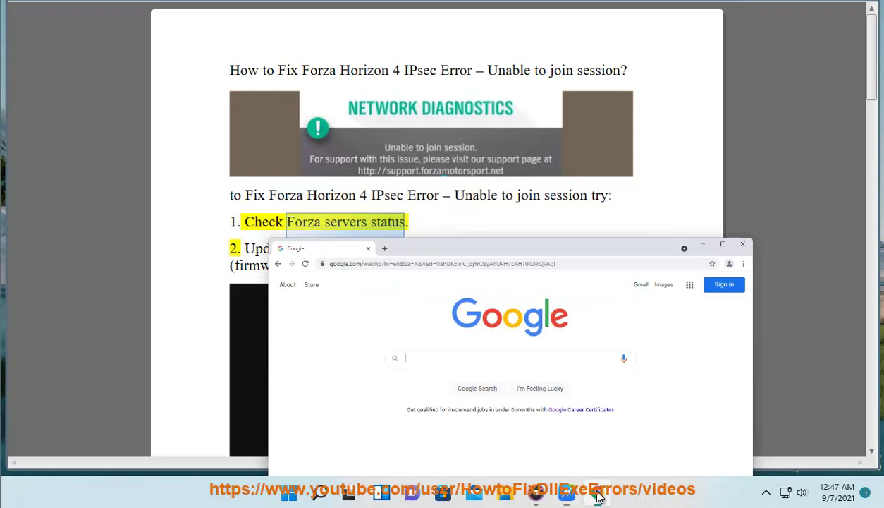
pyautogui.rightClick(313, 289)
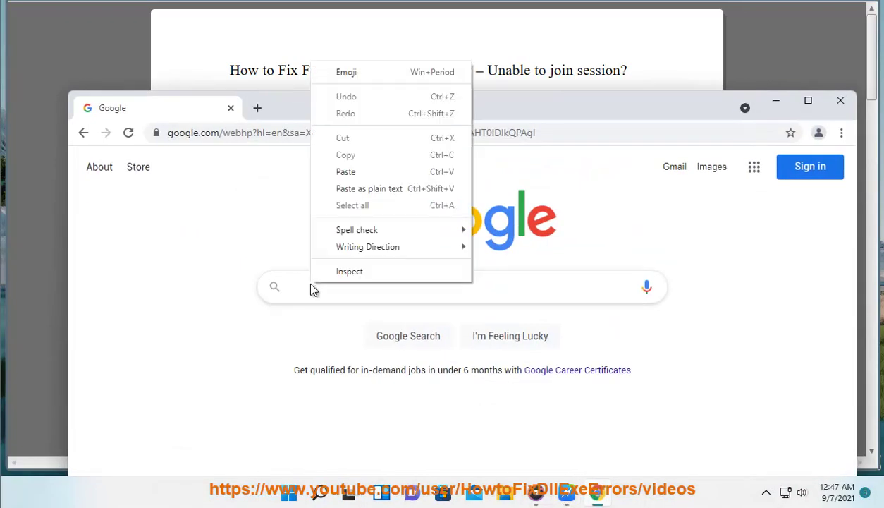
pyautogui.click(346, 172)
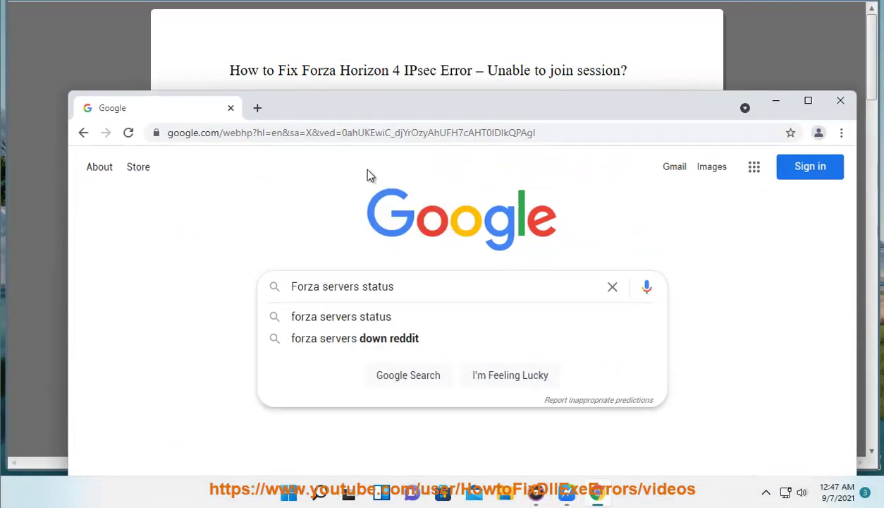
pyautogui.press('Return')
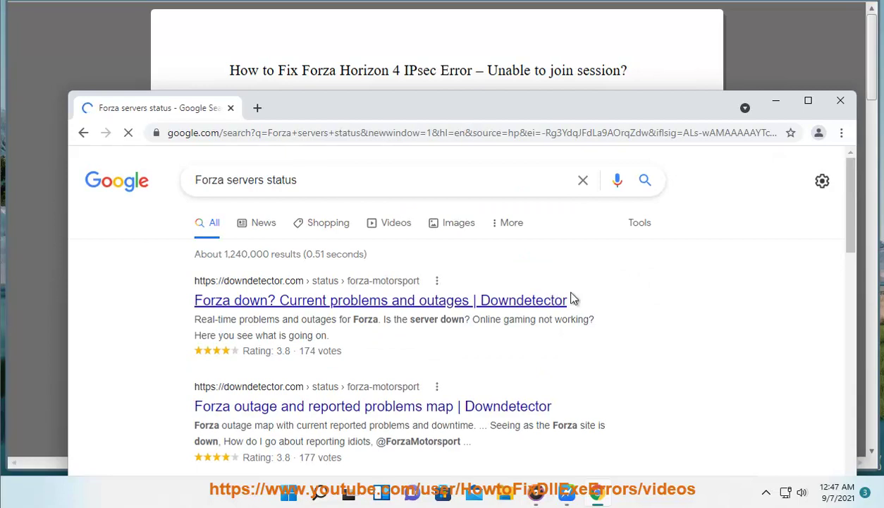
# Open the Forza Support Twitter result in a new tab and switch to that tab.
pyautogui.scroll(-3, 424, 310)
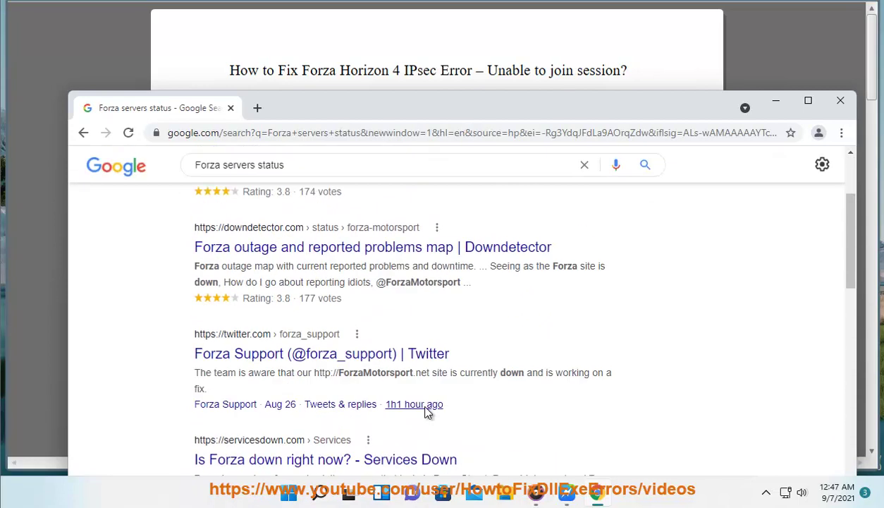
pyautogui.rightClick(329, 309)
pyautogui.click(359, 316)
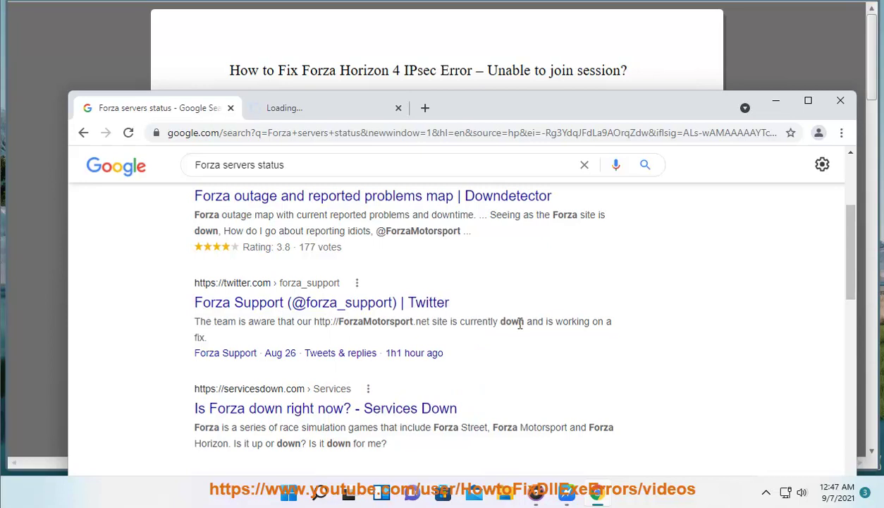
pyautogui.moveTo(520, 321); pyautogui.dragTo(325, 335)
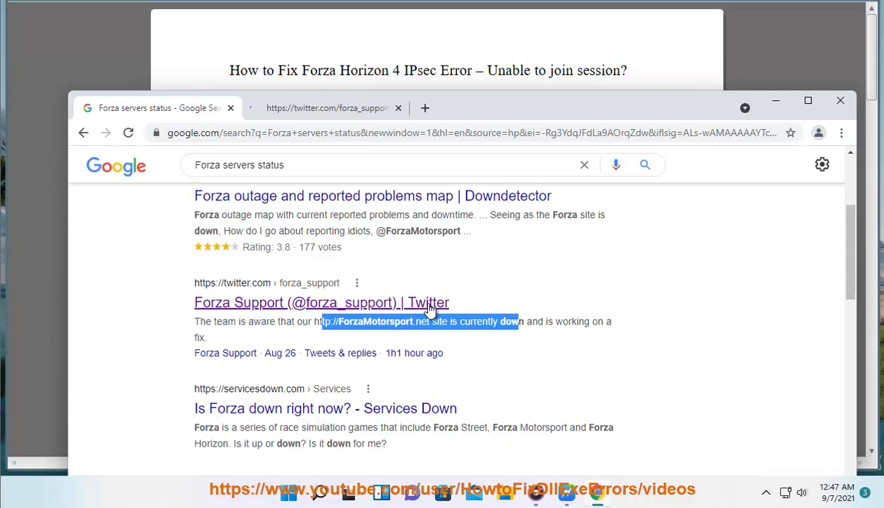
pyautogui.click(300, 104)
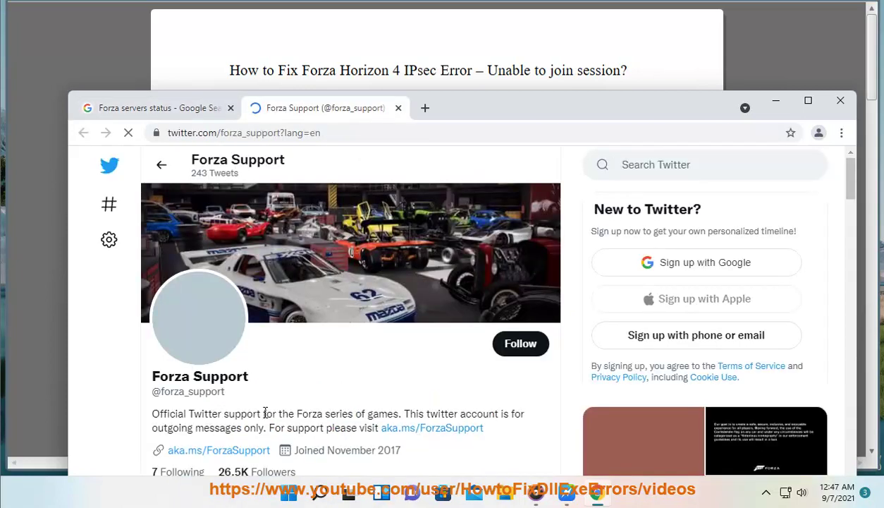
# Look through the Forza Support tweets for server status and known issues, and minimize the browser to return to the document.
pyautogui.scroll(-2, 268, 412)
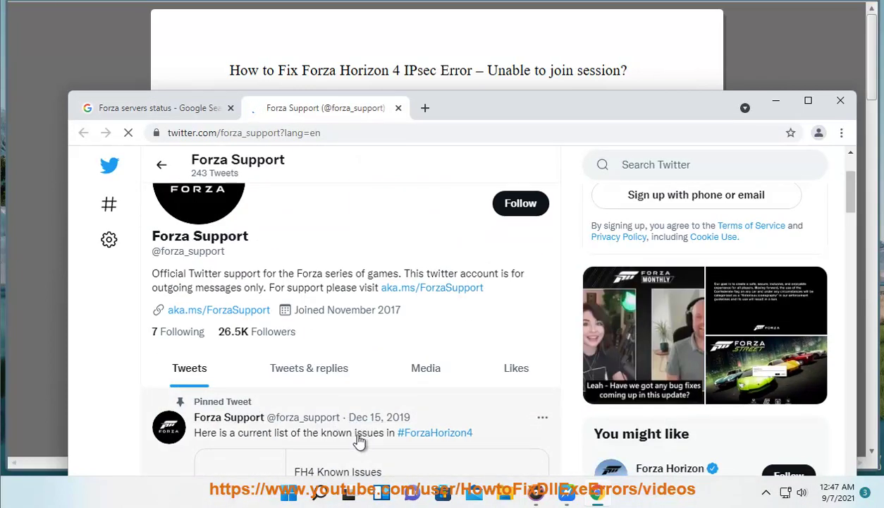
pyautogui.scroll(-1, 366, 441)
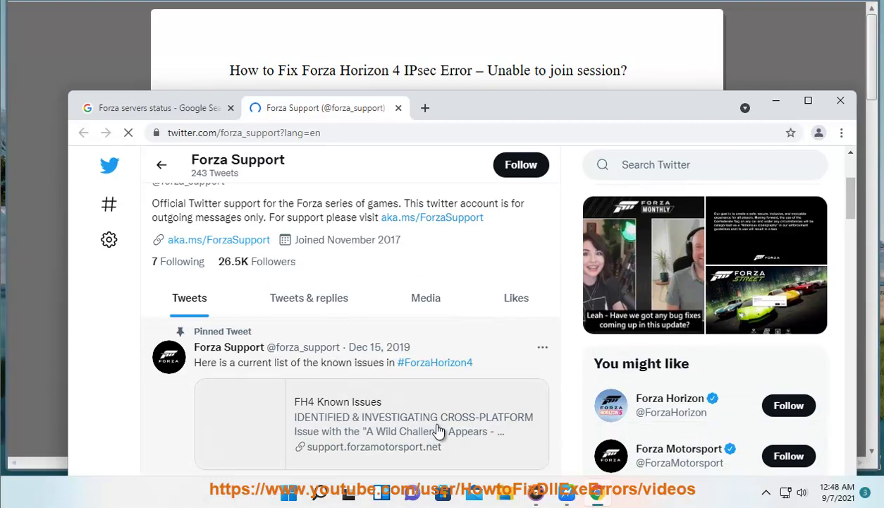
pyautogui.scroll(-2, 403, 407)
pyautogui.scroll(-6, 403, 408)
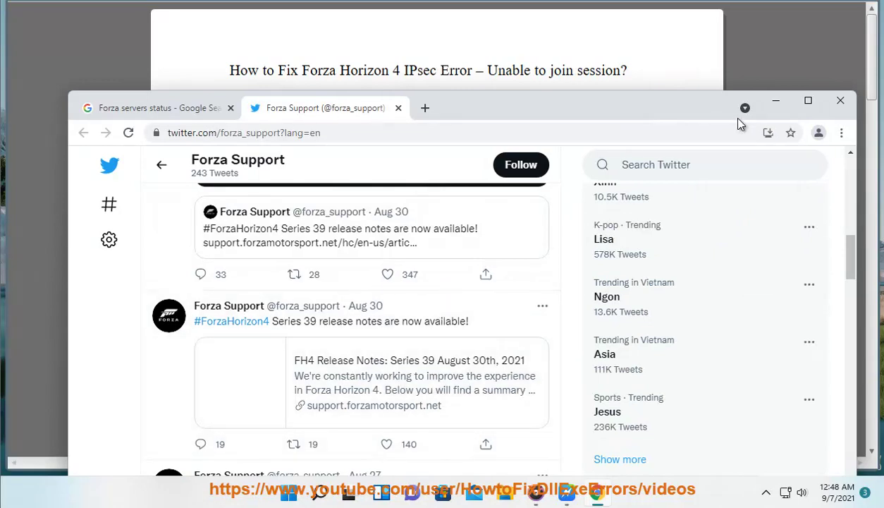
pyautogui.click(776, 101)
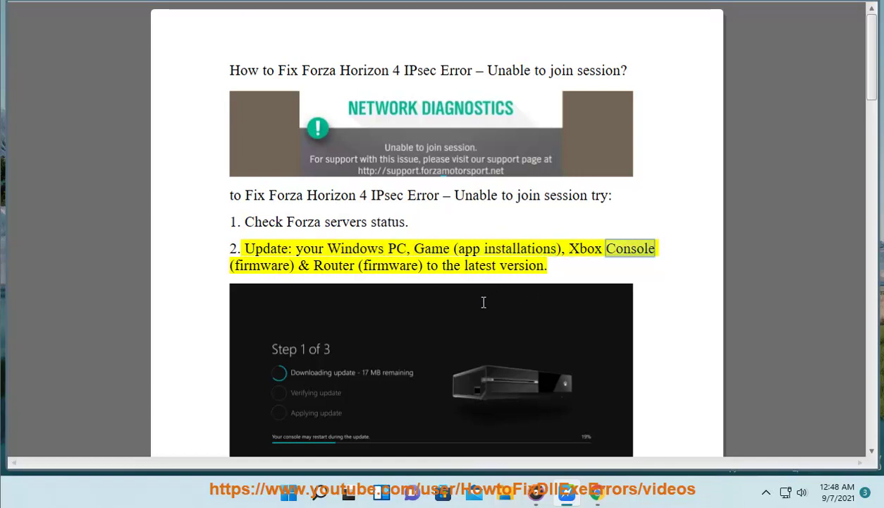
# Switch to Windows Settings, start a check for updates in Windows Update, and return to the document.
pyautogui.scroll(-1, 494, 285)
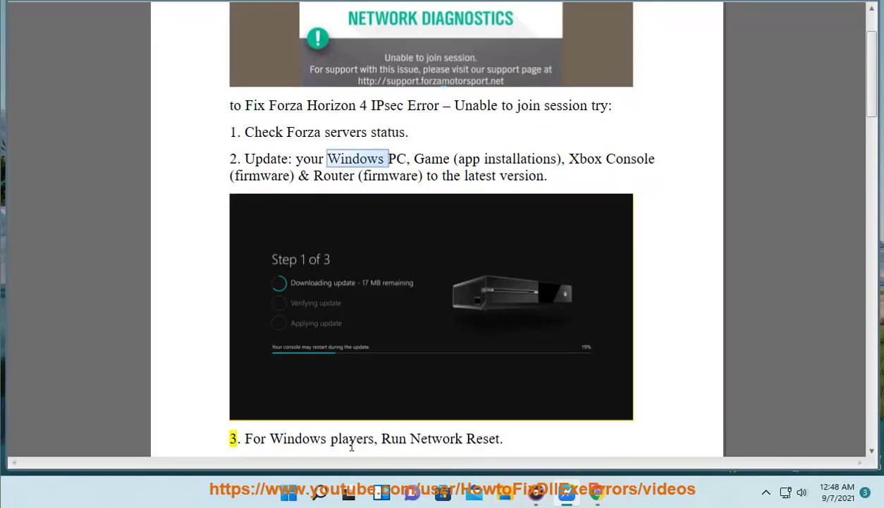
pyautogui.click(289, 492)
pyautogui.click(610, 81)
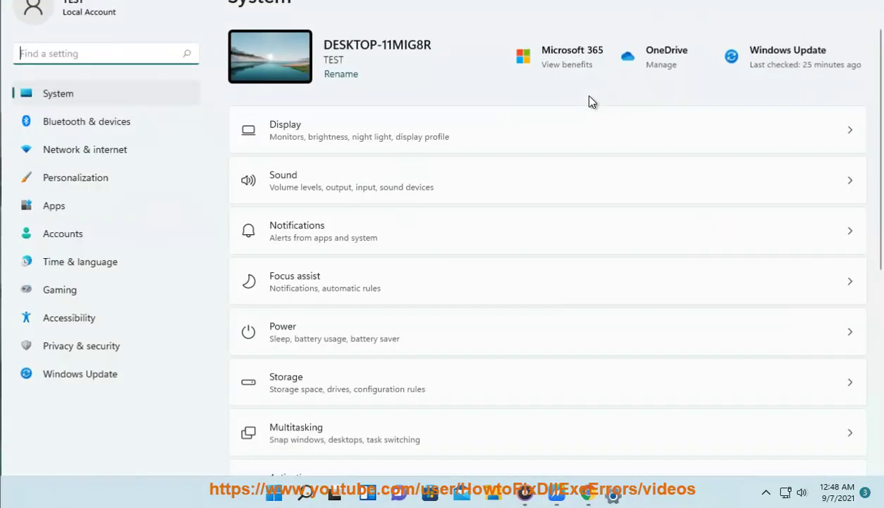
pyautogui.click(797, 58)
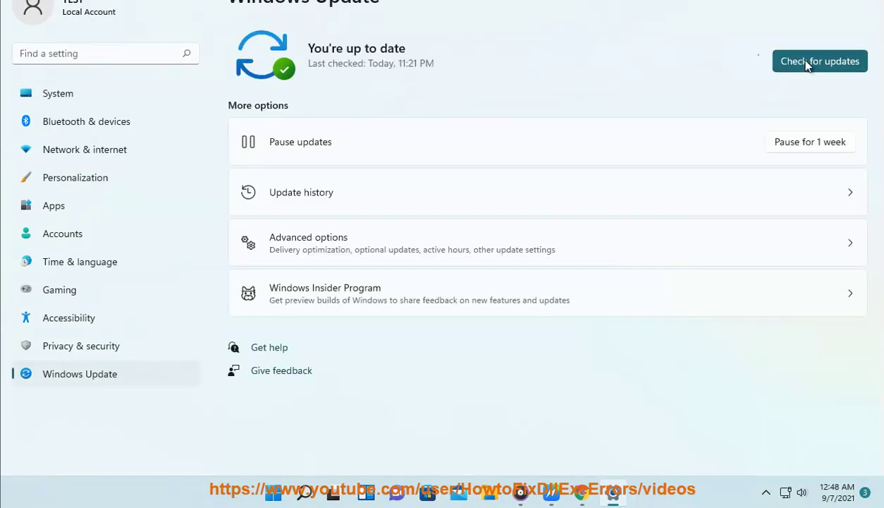
pyautogui.click(809, 62)
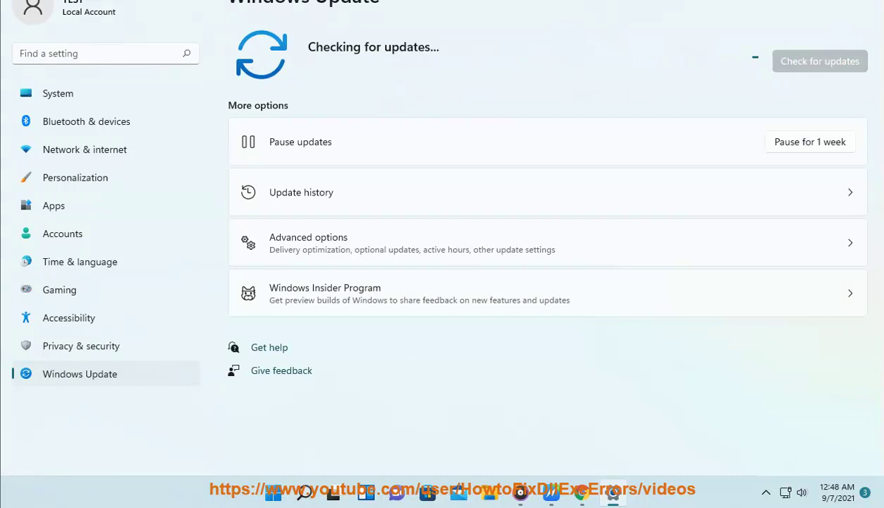
pyautogui.hotkey('alt', 'Tab')
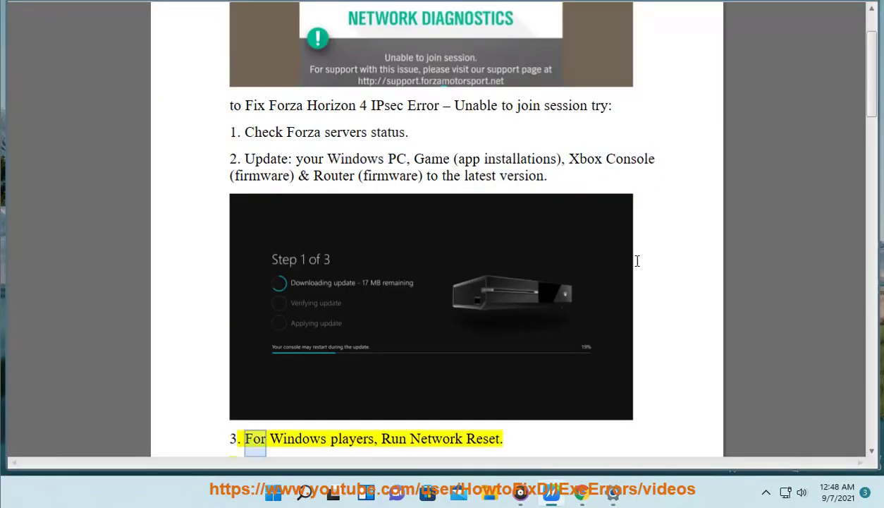
# Return to Settings and examine the Ethernet page under Network & internet for a network reset option.
pyautogui.scroll(-1, 232, 54)
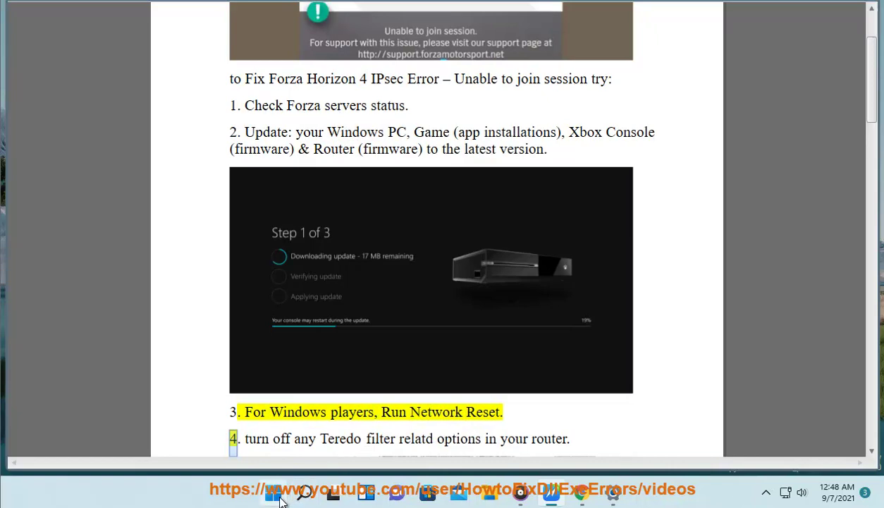
pyautogui.click(613, 494)
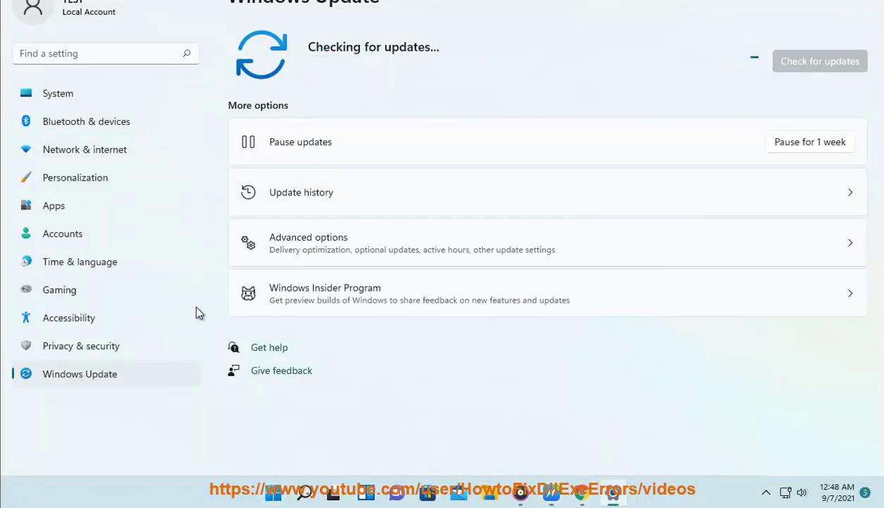
pyautogui.click(99, 150)
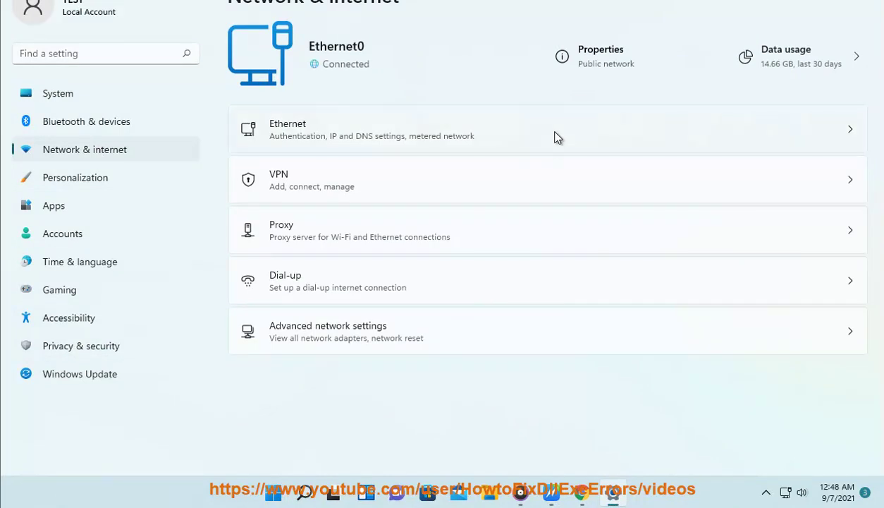
pyautogui.click(557, 136)
pyautogui.scroll(-5, 655, 300)
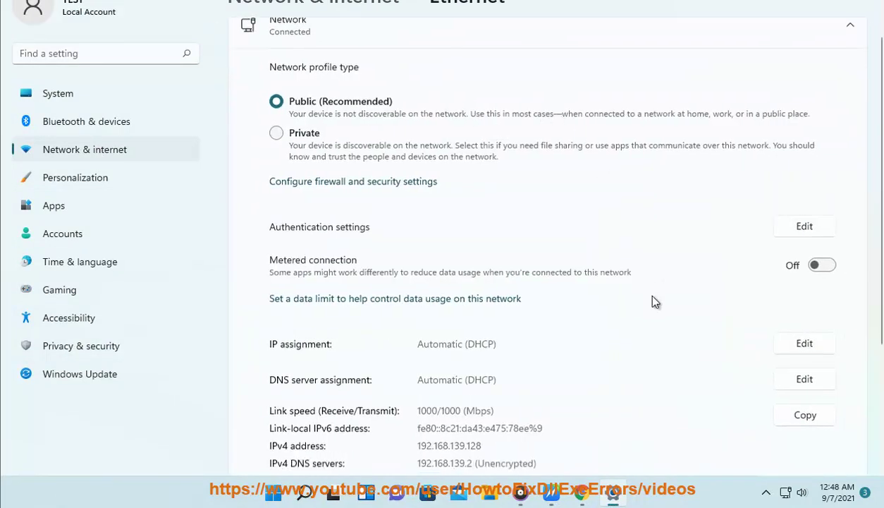
pyautogui.scroll(4, 669, 355)
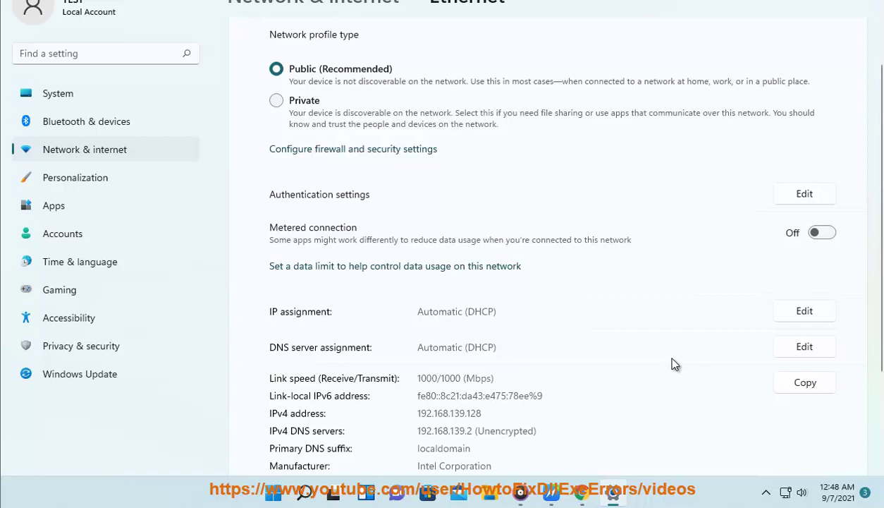
pyautogui.scroll(1, 733, 373)
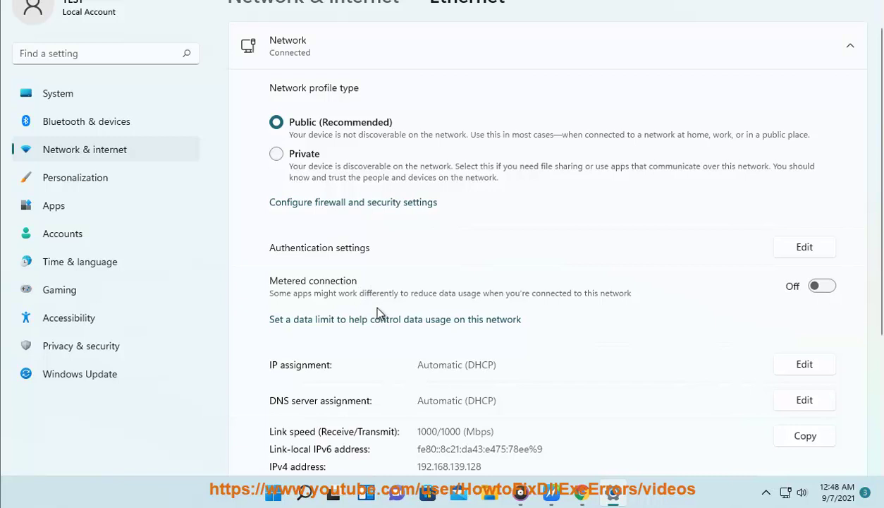
pyautogui.scroll(-2, 415, 332)
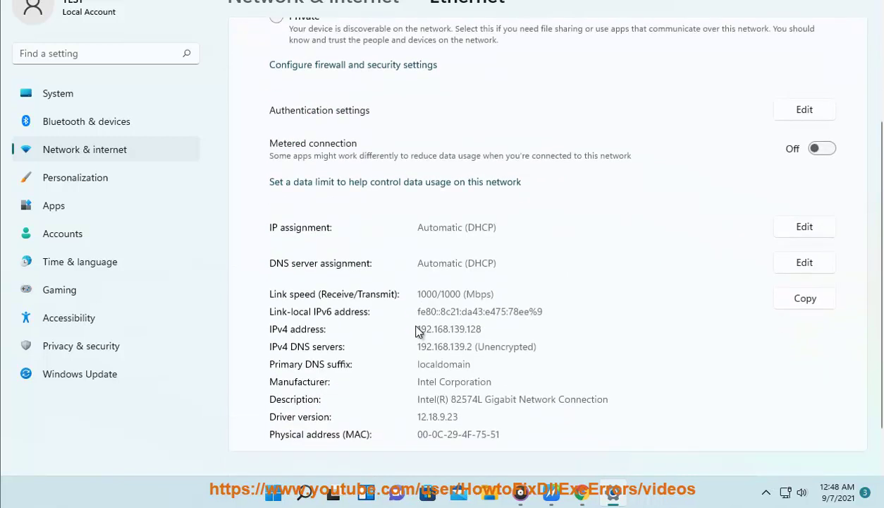
pyautogui.scroll(-1, 416, 330)
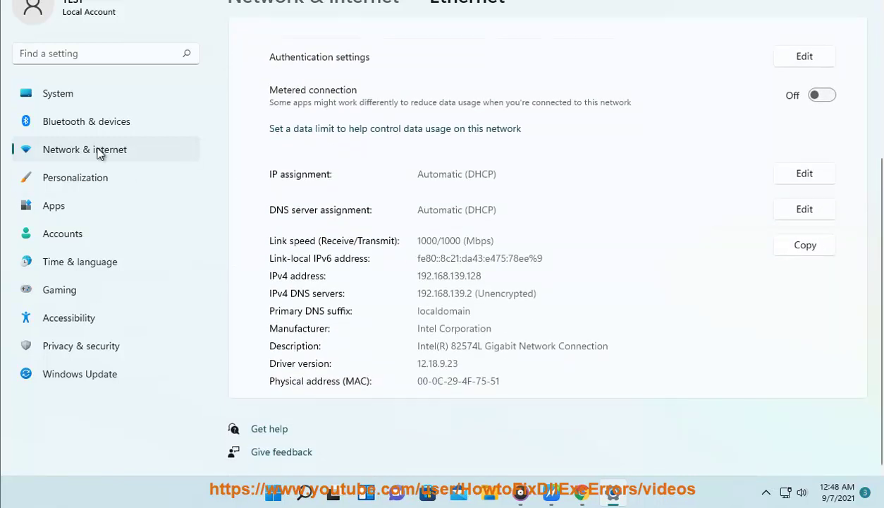
# Search Settings for "RESET" and show all of the results.
pyautogui.click(58, 55)
pyautogui.write('RESET')
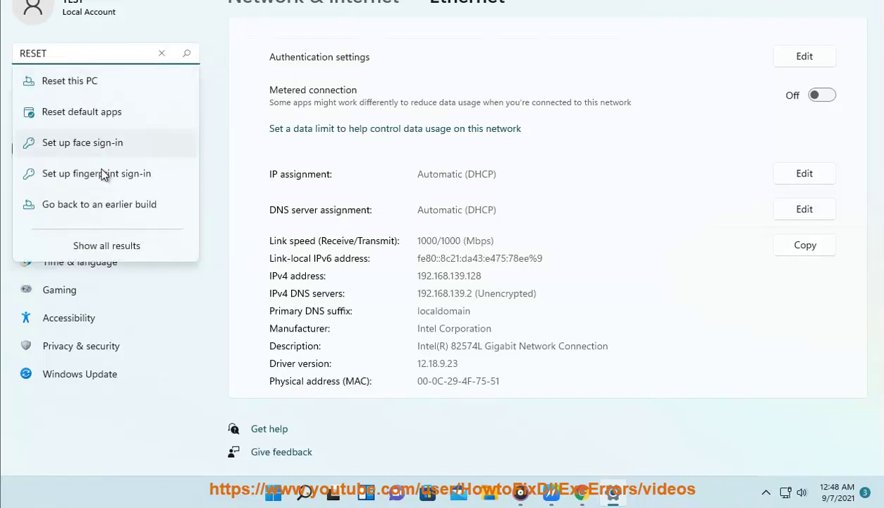
pyautogui.click(111, 247)
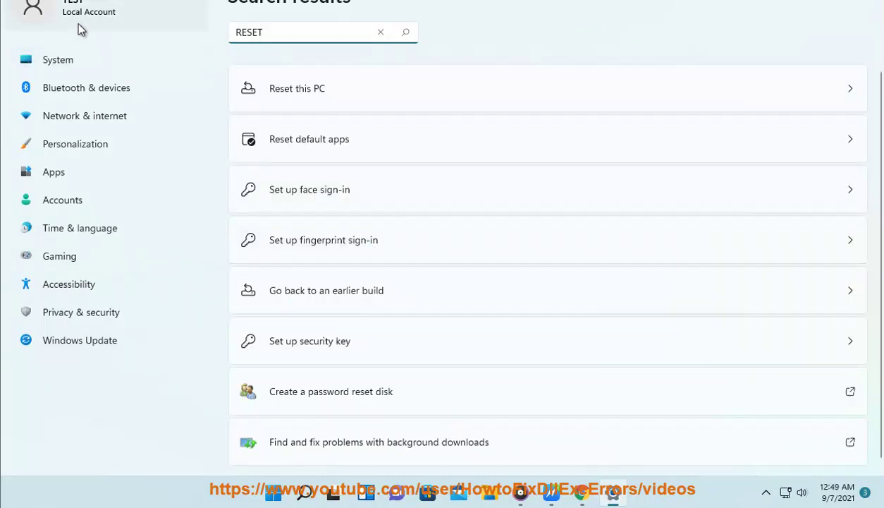
# Replace the search term with "NETWORK R", and shorten it to "NET" to list network-related settings.
pyautogui.doubleClick(237, 33)
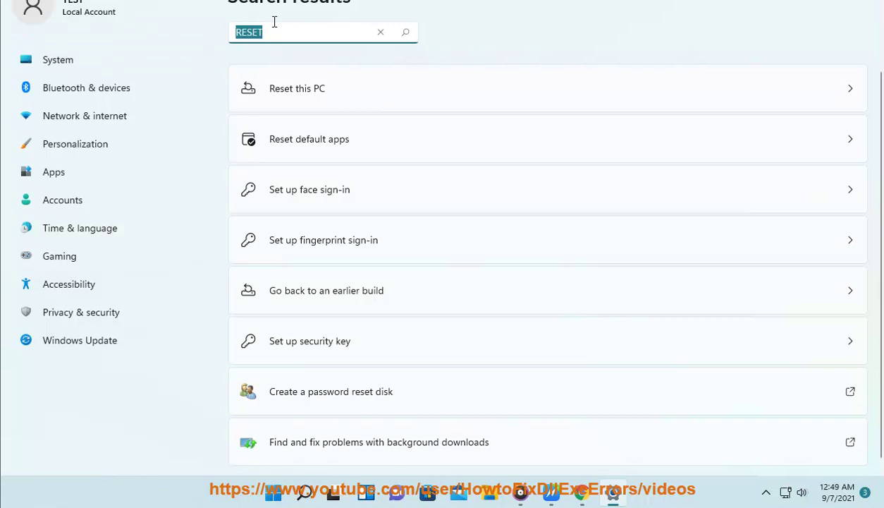
pyautogui.write('NET')
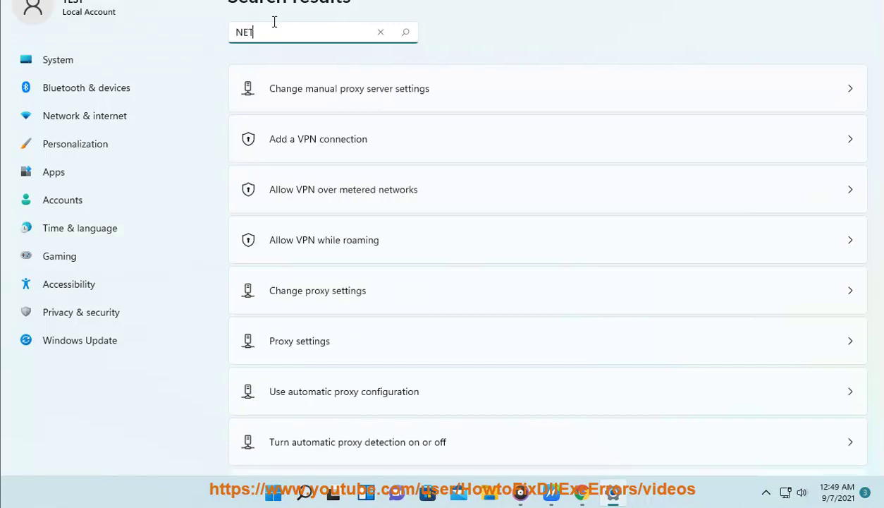
pyautogui.write('WORK RE')
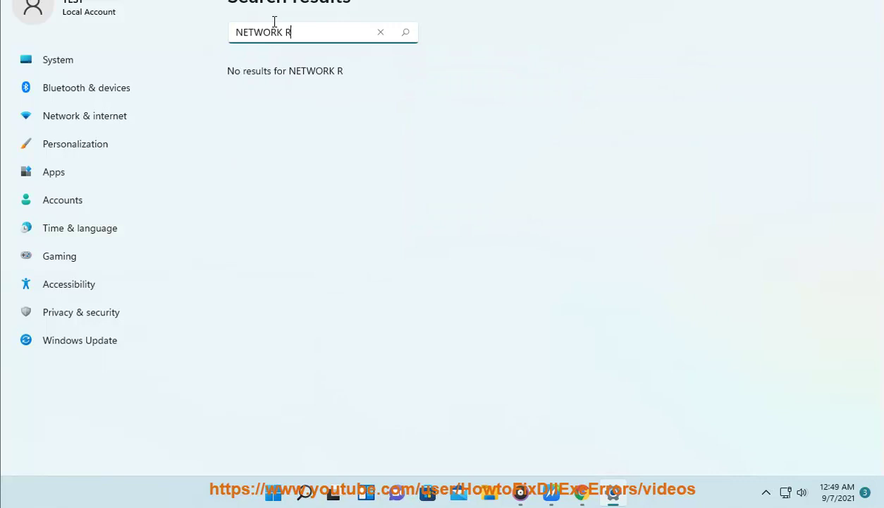
pyautogui.press('BackSpace')
pyautogui.press('BackSpace')
pyautogui.press('BackSpace')
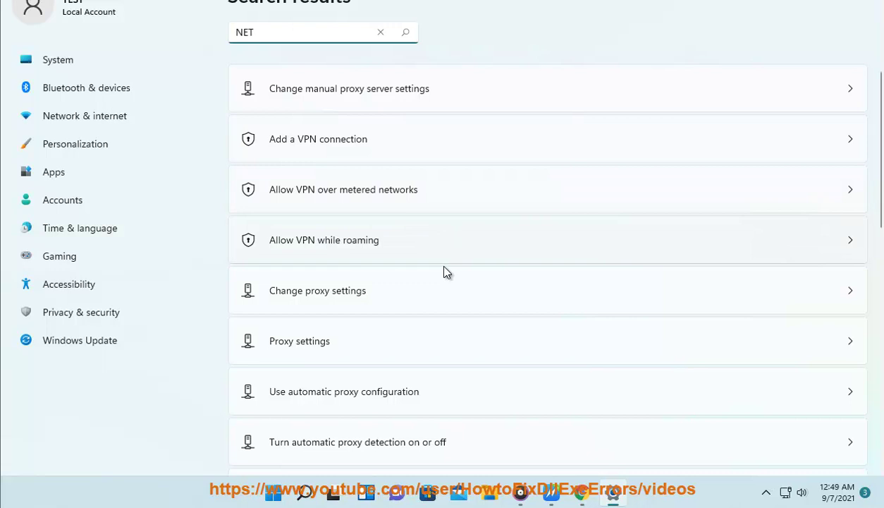
# Open Ethernet settings from the search results and look through the connection's properties.
pyautogui.scroll(-3, 432, 341)
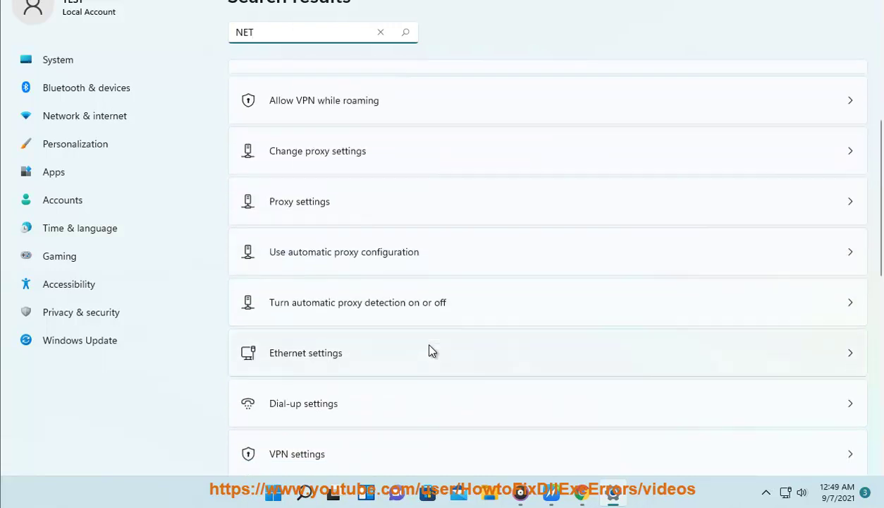
pyautogui.click(414, 318)
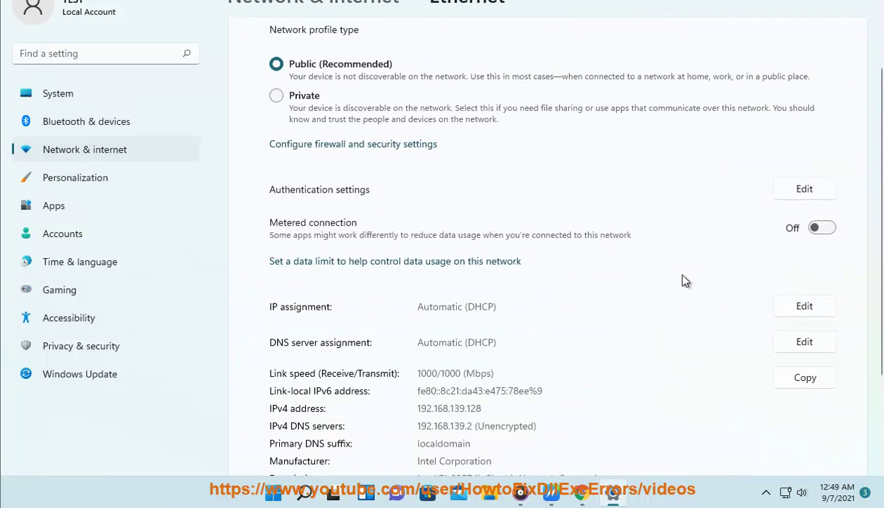
pyautogui.scroll(-3, 674, 276)
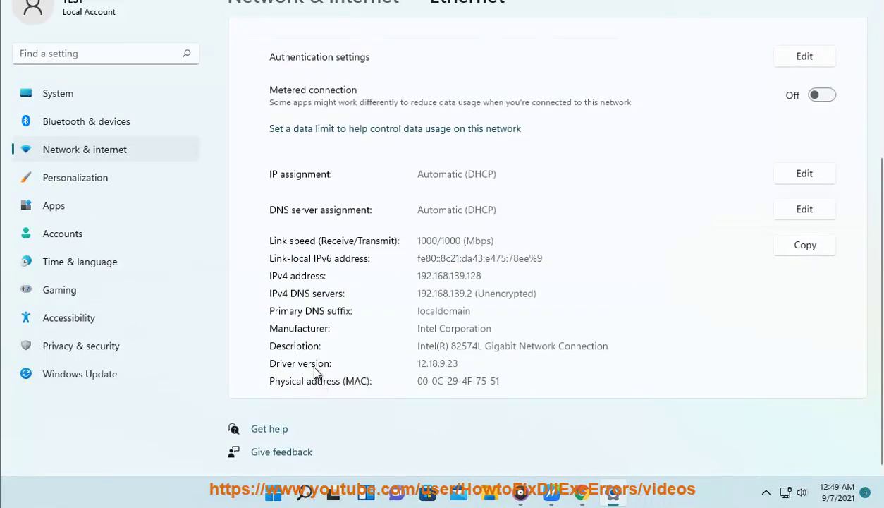
# Look over the Ethernet connection's profile, metered connection and IP assignment settings, and collapse the Network section.
pyautogui.scroll(3, 356, 337)
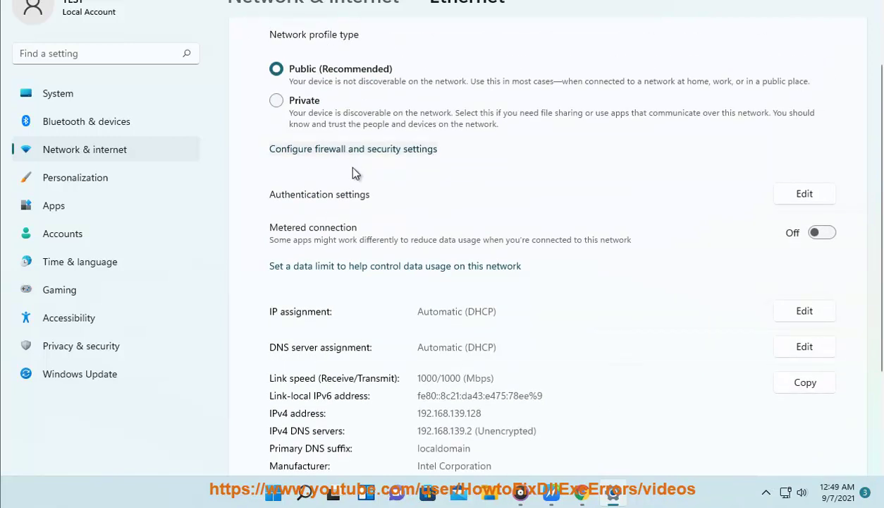
pyautogui.click(423, 264)
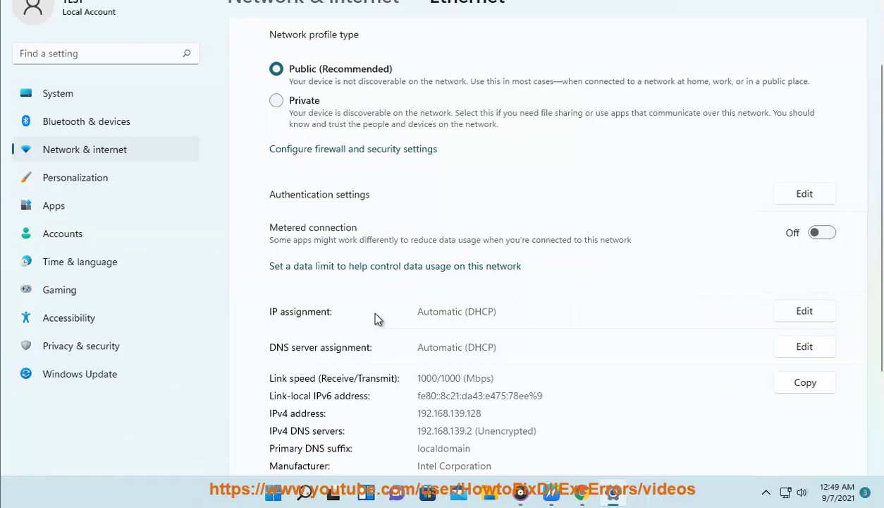
pyautogui.scroll(1, 470, 313)
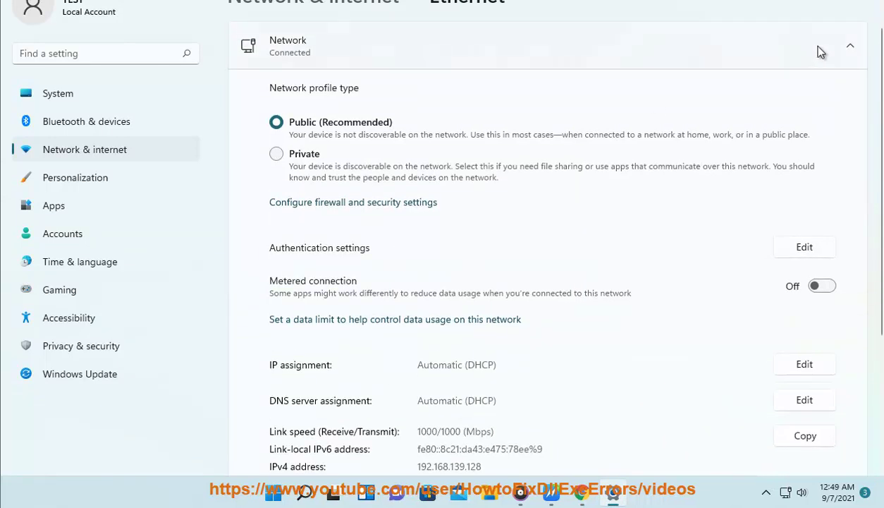
pyautogui.click(852, 51)
pyautogui.click(851, 53)
pyautogui.click(852, 54)
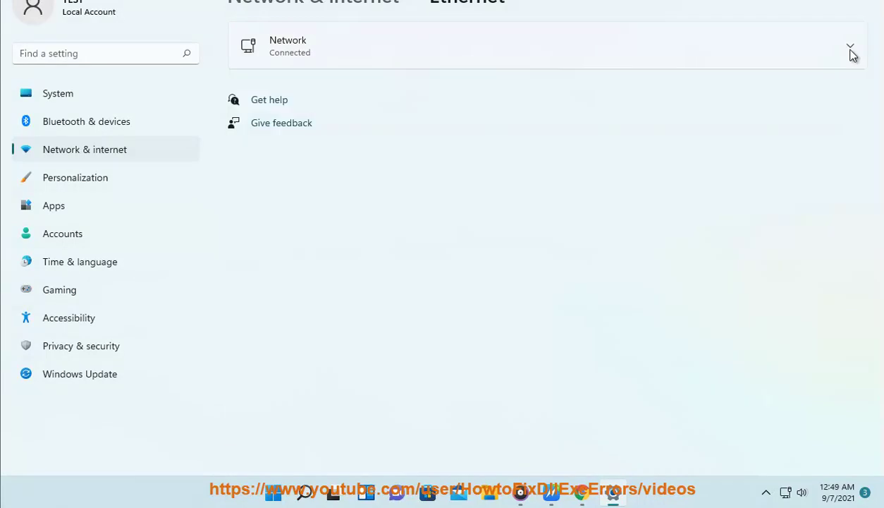
# Return to Network & internet and open Network reset from the advanced network settings.
pyautogui.click(365, 4)
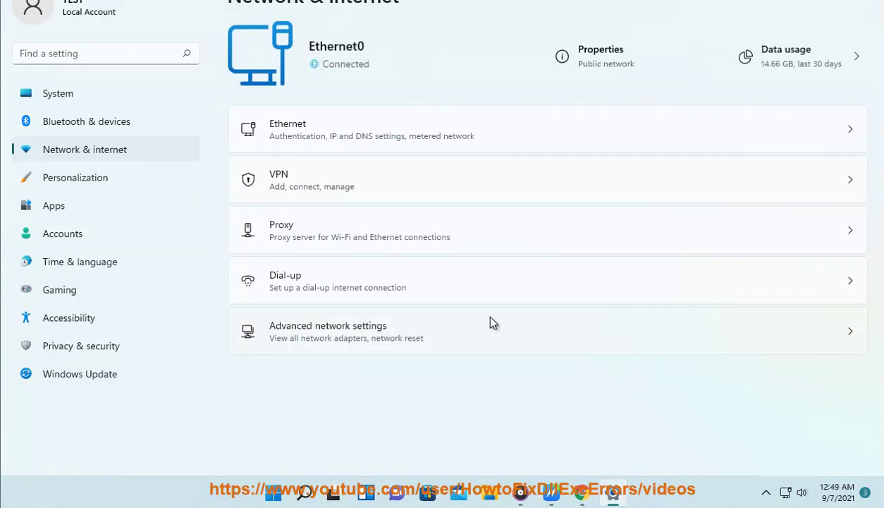
pyautogui.click(478, 339)
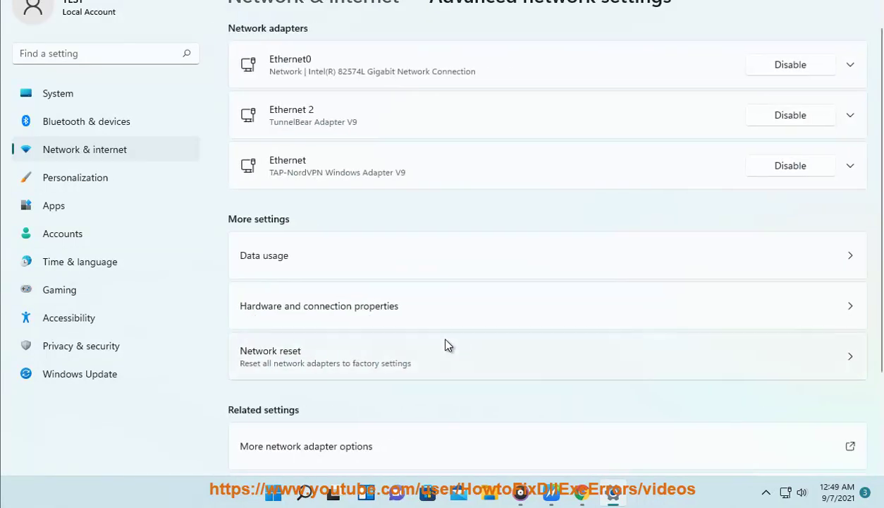
pyautogui.scroll(-2, 472, 271)
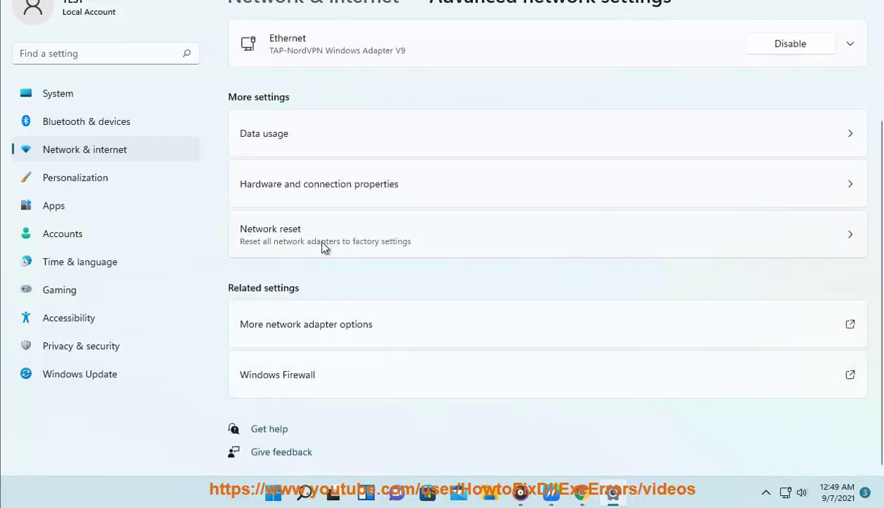
pyautogui.click(521, 240)
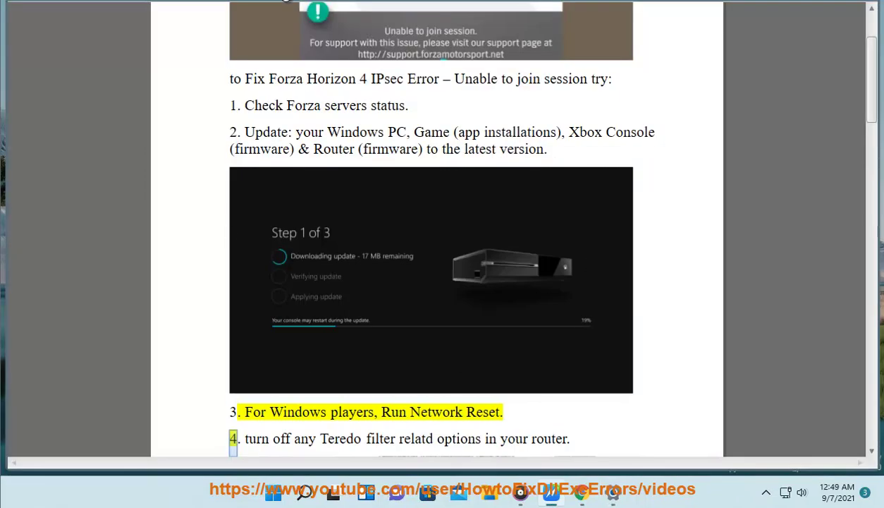
# Read the guide's steps 4 and 5 on router Teredo filter options and XboxLive service ports, including the port forwarding hint.
pyautogui.scroll(-3, 572, 280)
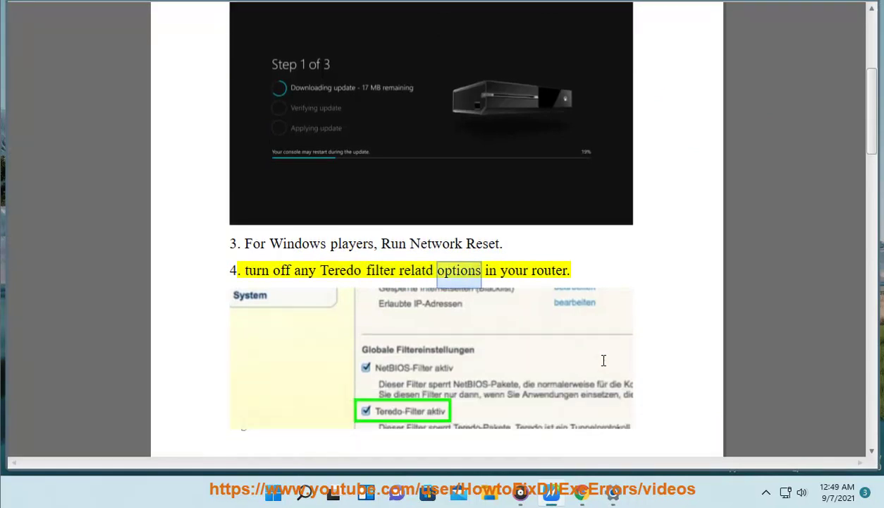
pyautogui.scroll(-2, 397, 402)
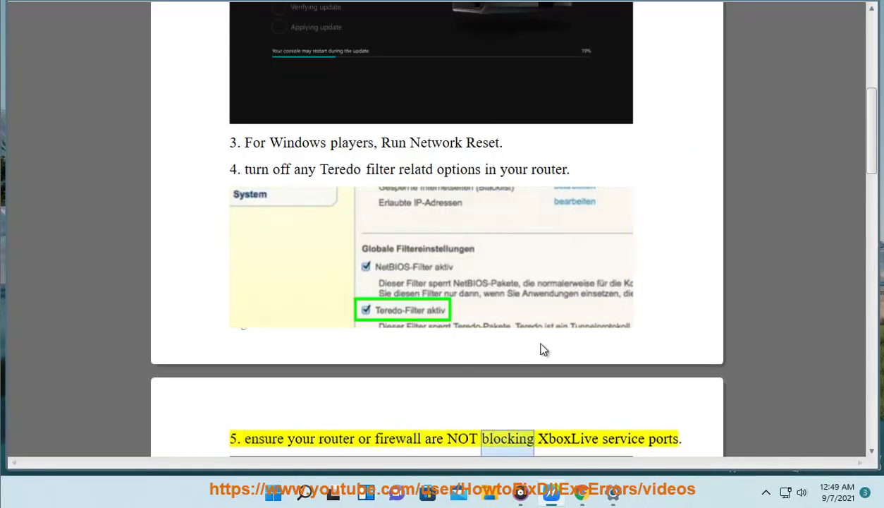
pyautogui.scroll(-4, 543, 348)
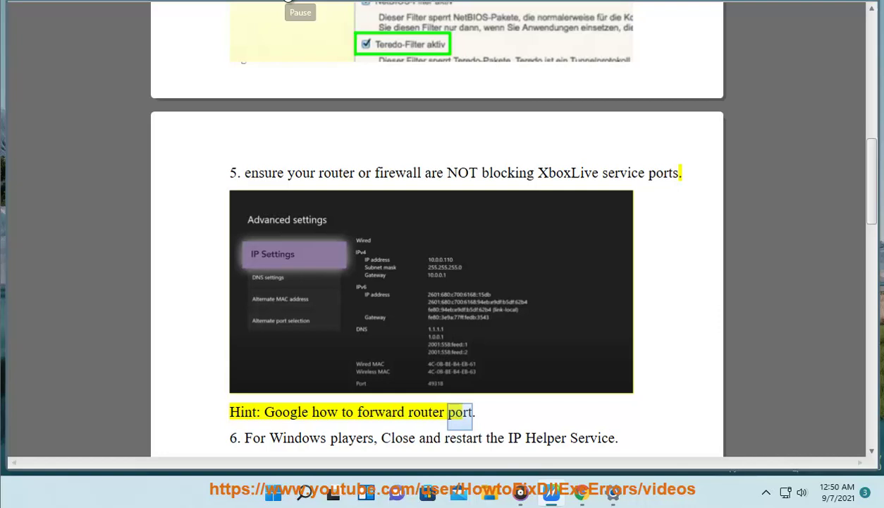
# Search Windows for "FIREWALL" and go through the allowed apps page to Windows Defender Firewall's advanced settings.
pyautogui.click(402, 172)
pyautogui.click(304, 492)
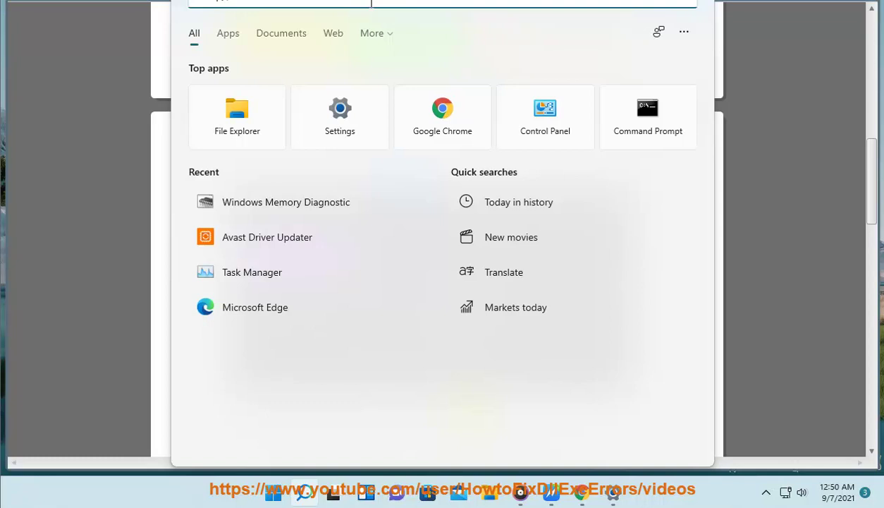
pyautogui.write('FIREWALL')
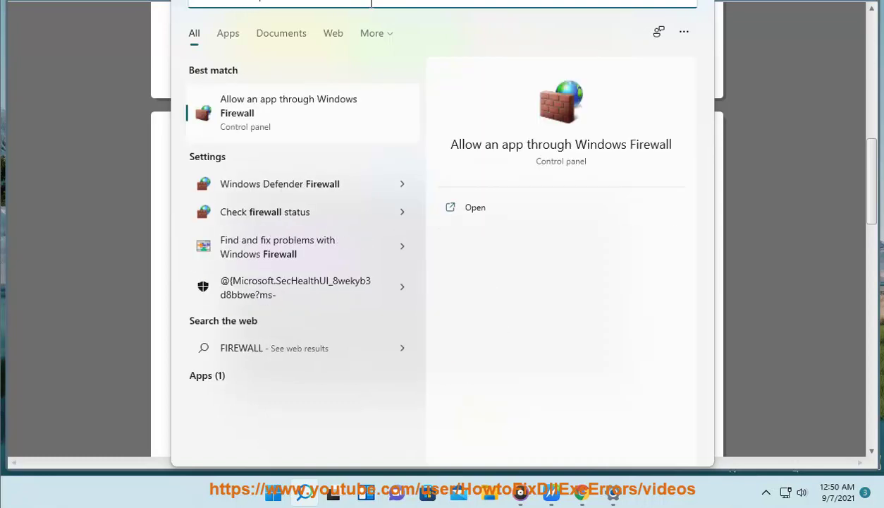
pyautogui.click(261, 121)
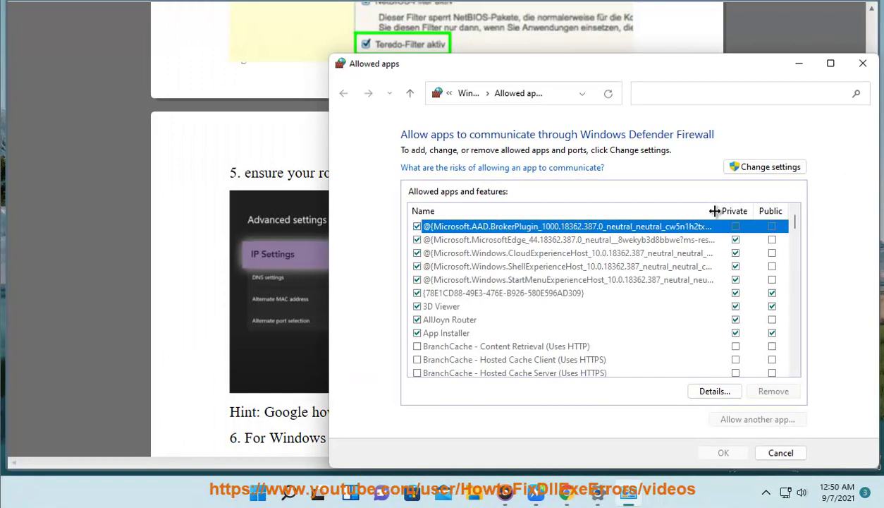
pyautogui.click(477, 97)
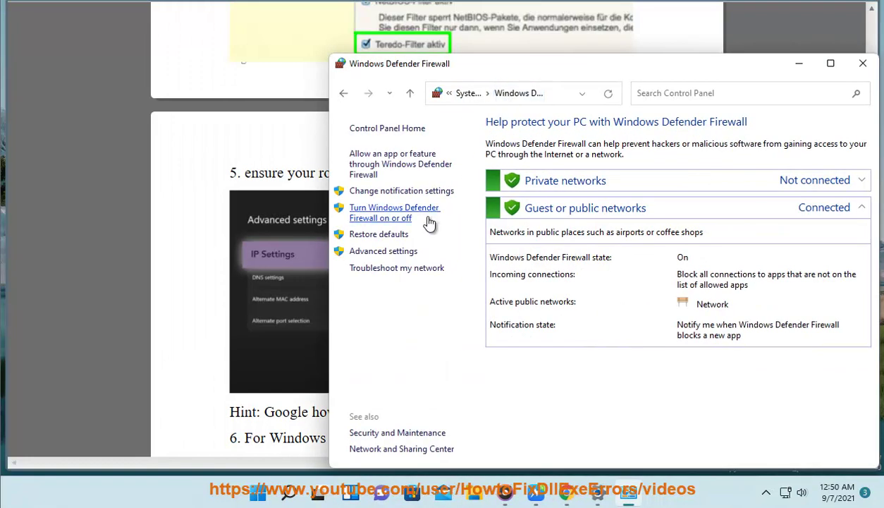
pyautogui.click(398, 254)
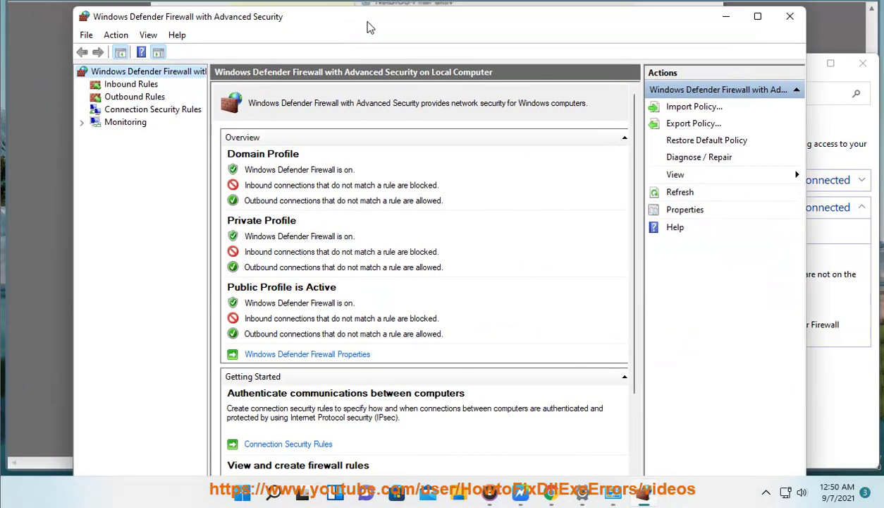
# Start a new outbound rule of type Port up to its protocol and ports page, cancel it and close the firewall windows.
pyautogui.click(127, 97)
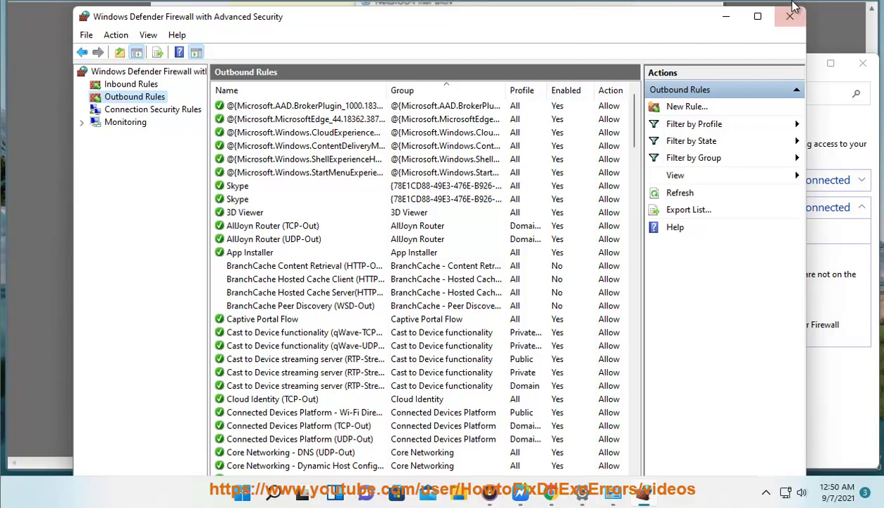
pyautogui.click(681, 107)
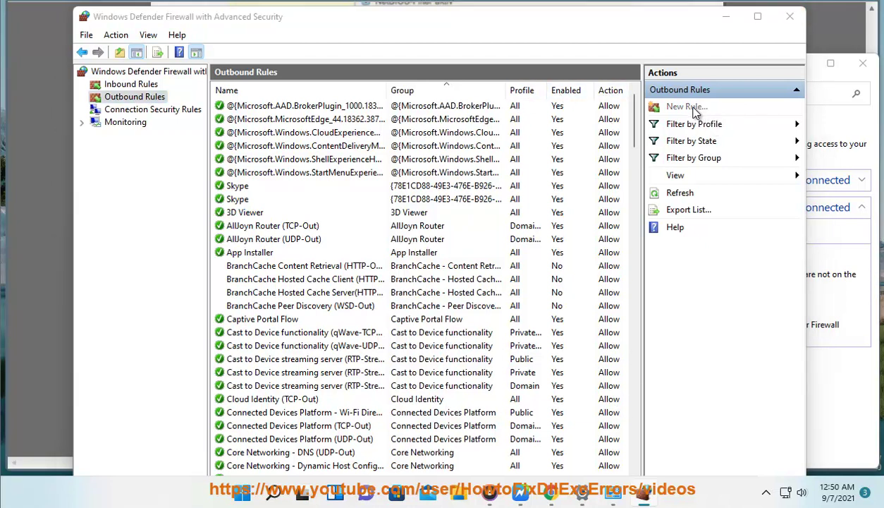
pyautogui.click(191, 136)
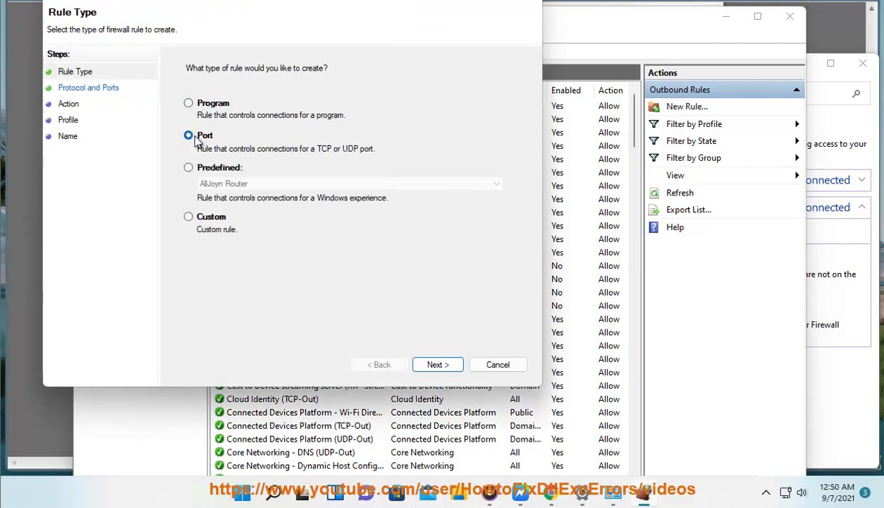
pyautogui.click(437, 366)
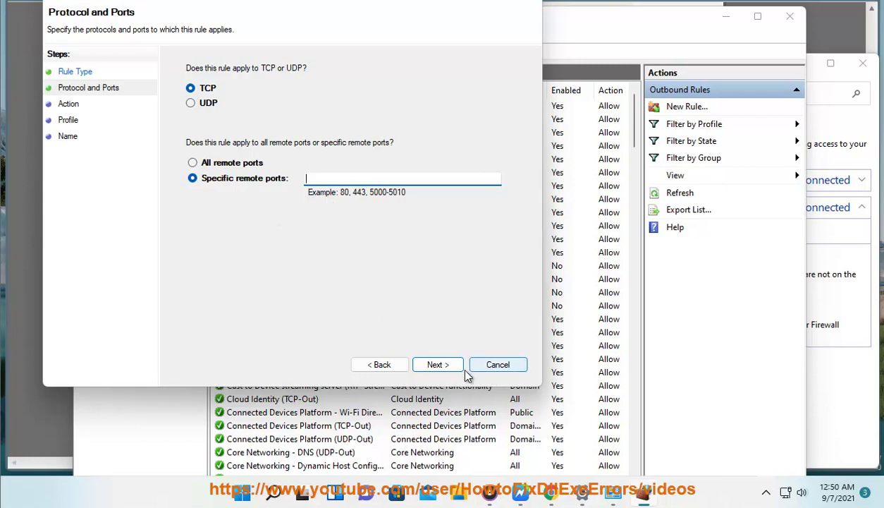
pyautogui.click(496, 365)
pyautogui.click(789, 16)
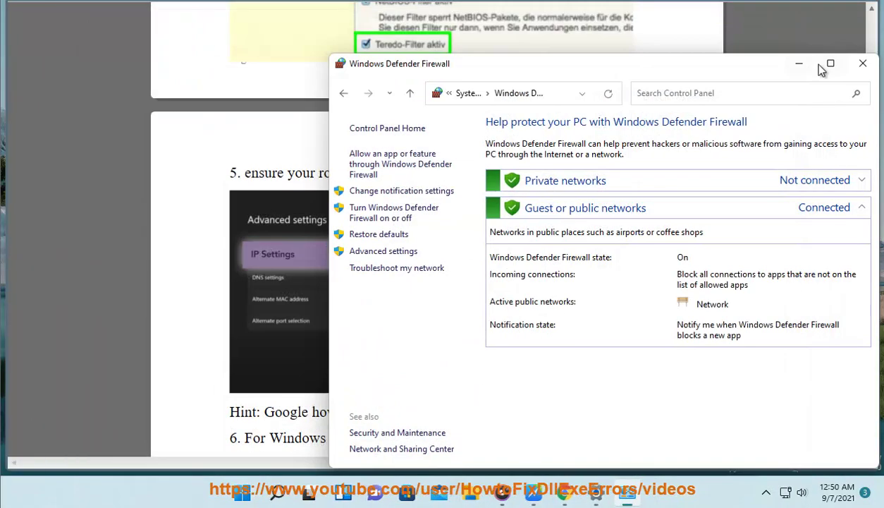
pyautogui.click(863, 64)
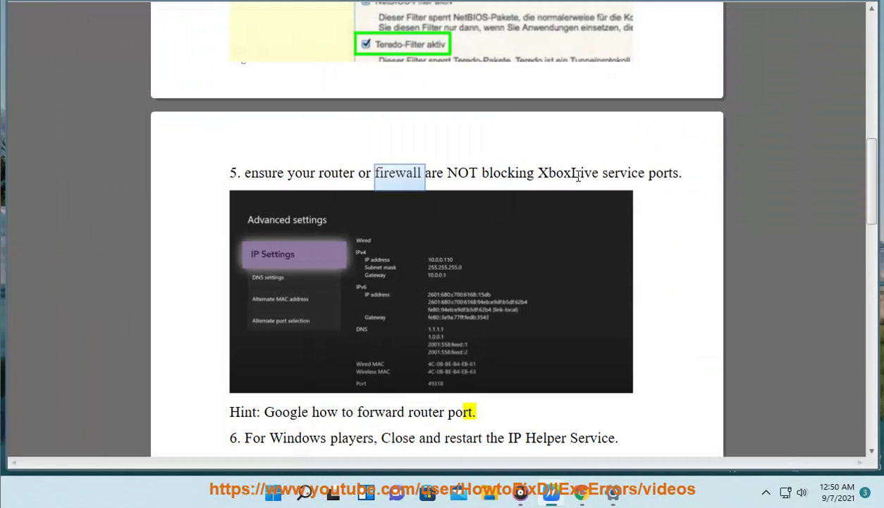
# Copy "XboxLive service ports" from step 5 of the guide, close the browser's Forza Support page and search Google for the copied phrase.
pyautogui.moveTo(681, 176); pyautogui.dragTo(561, 177)
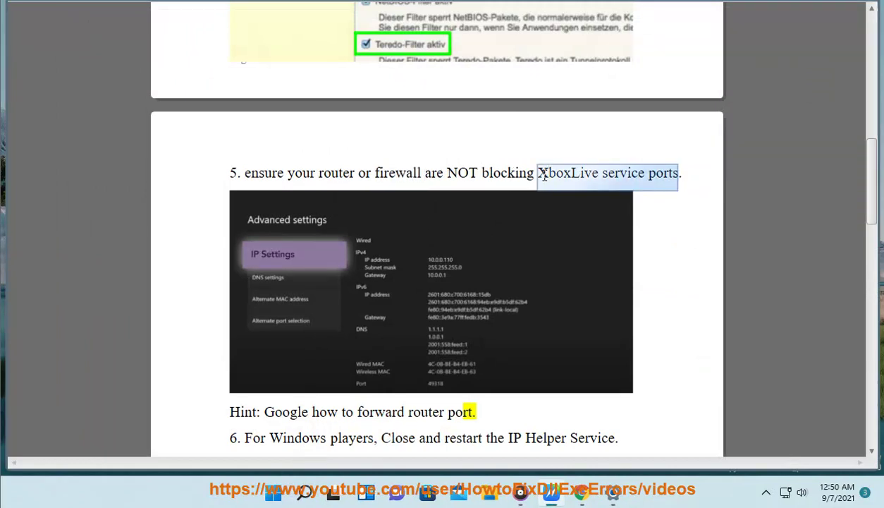
pyautogui.rightClick(544, 175)
pyautogui.click(593, 270)
pyautogui.click(580, 492)
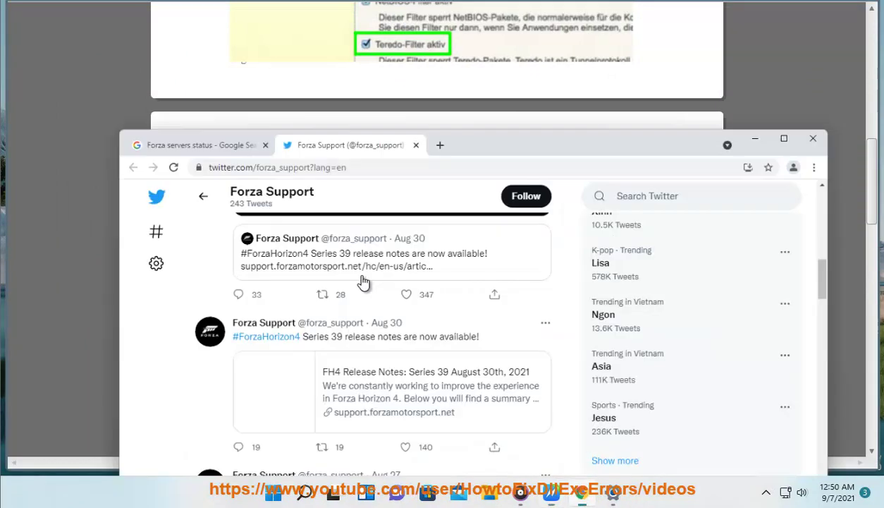
pyautogui.click(392, 107)
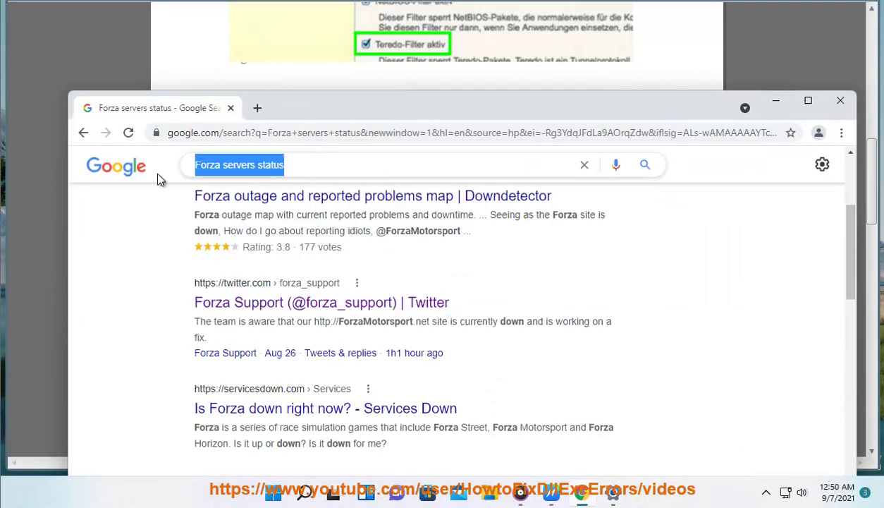
pyautogui.hotkey('ctrl', 'v')
pyautogui.press('Return')
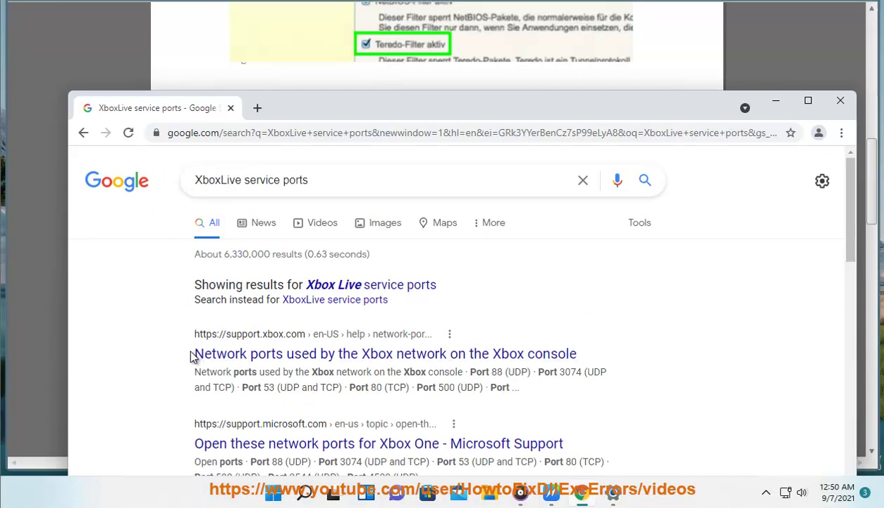
# Examine the Xbox support result for the network ports used by the Xbox console, and minimize the browser.
pyautogui.moveTo(194, 353); pyautogui.dragTo(614, 356)
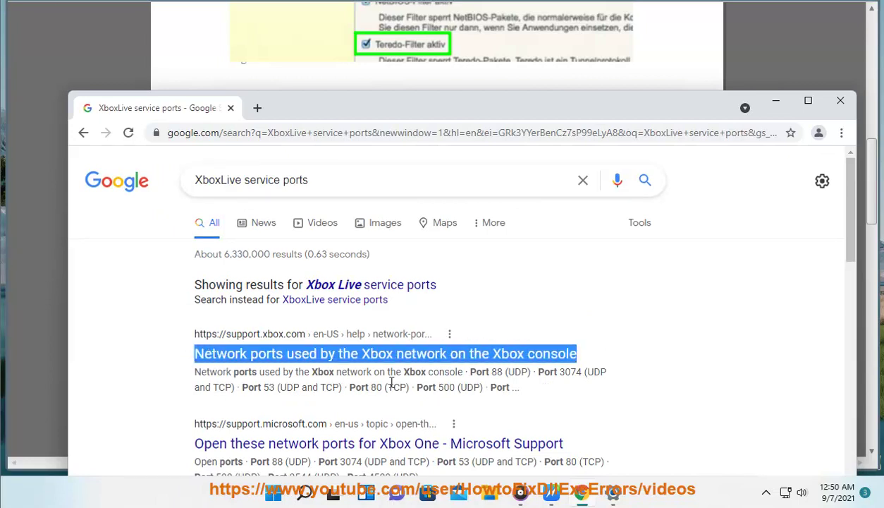
pyautogui.moveTo(386, 388); pyautogui.dragTo(218, 372)
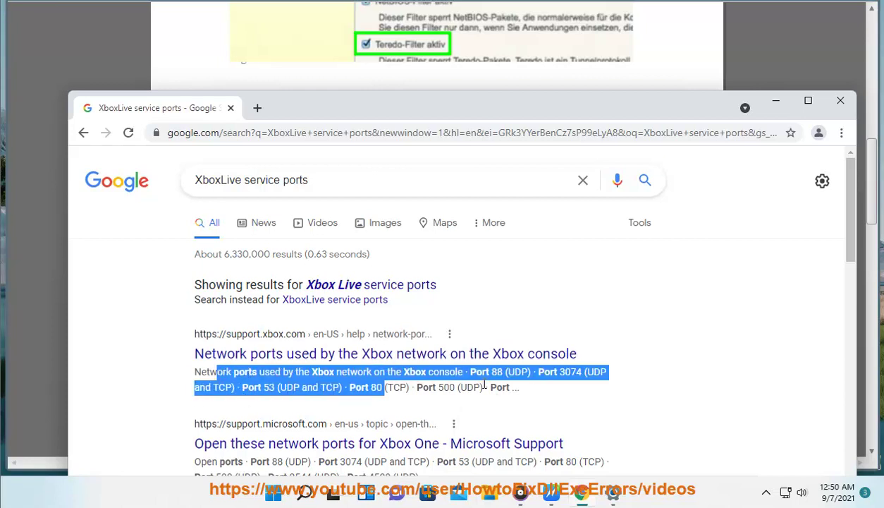
pyautogui.click(776, 106)
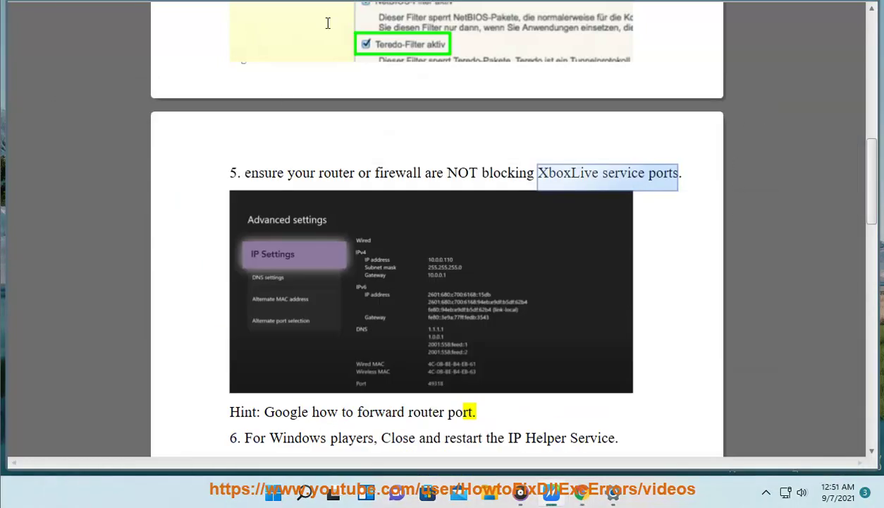
# Copy "forward router port" from the guide's hint and search Google for it in place of the previous query.
pyautogui.moveTo(471, 414); pyautogui.dragTo(359, 412)
pyautogui.rightClick(366, 412)
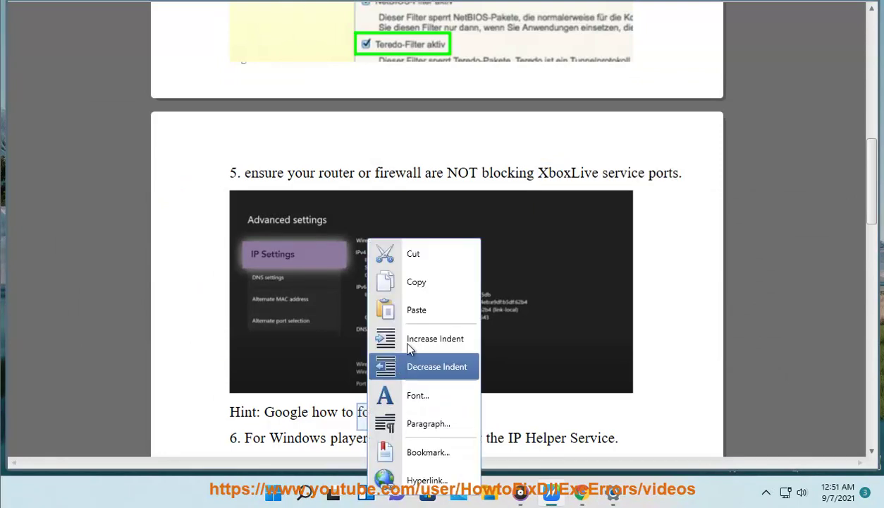
pyautogui.click(415, 283)
pyautogui.click(581, 494)
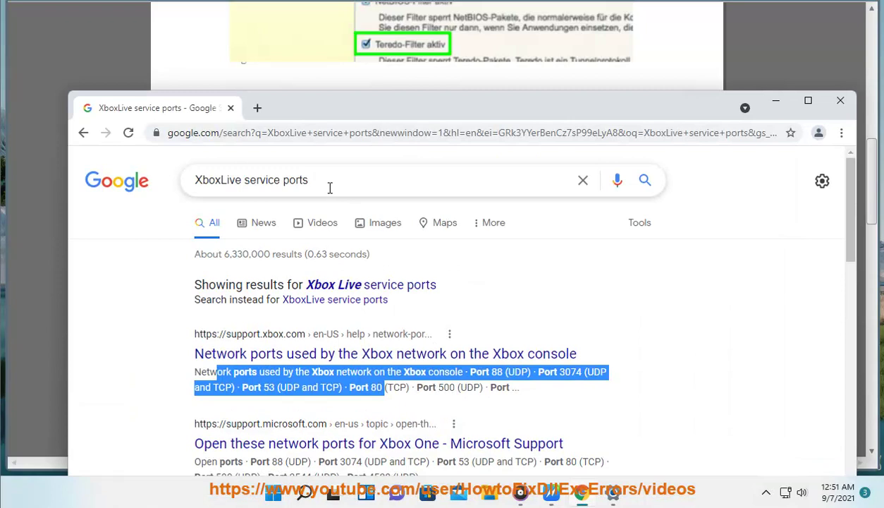
pyautogui.moveTo(310, 181); pyautogui.dragTo(188, 190)
pyautogui.hotkey('ctrl', 'v')
pyautogui.press('Return')
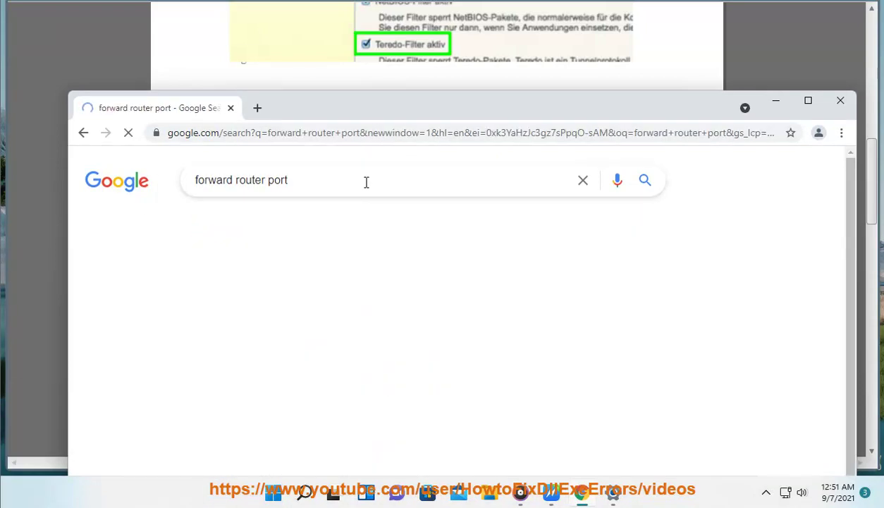
# Look through the port forwarding search results and highlight the address of the Lifewire result.
pyautogui.moveTo(170, 304); pyautogui.dragTo(683, 298)
pyautogui.scroll(-3, 615, 328)
pyautogui.moveTo(413, 359); pyautogui.dragTo(189, 385)
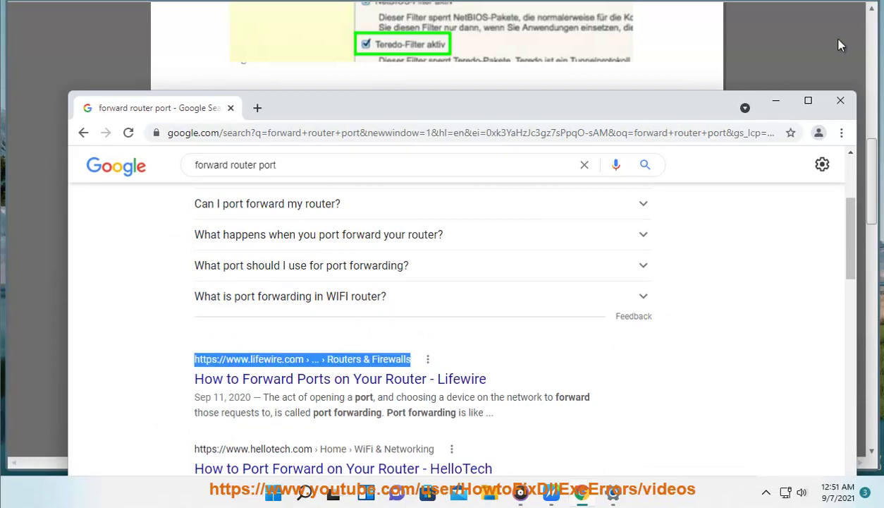
# Minimize the browser, mark the guide's IP Helper Service instruction and open the Windows Services console.
pyautogui.click(775, 106)
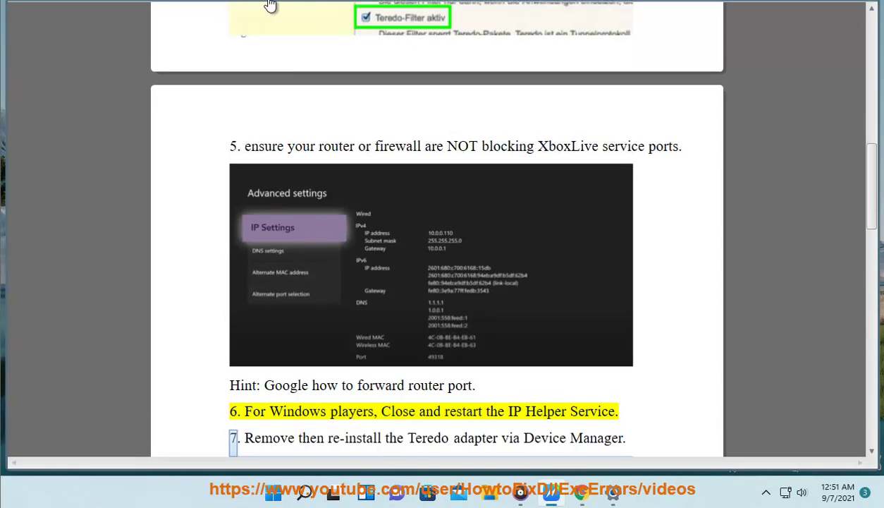
pyautogui.doubleClick(589, 411)
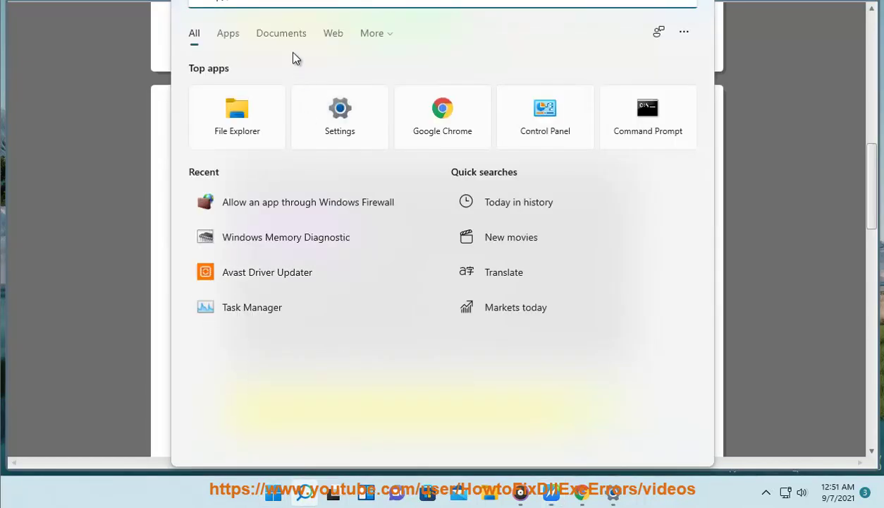
pyautogui.write('SD')
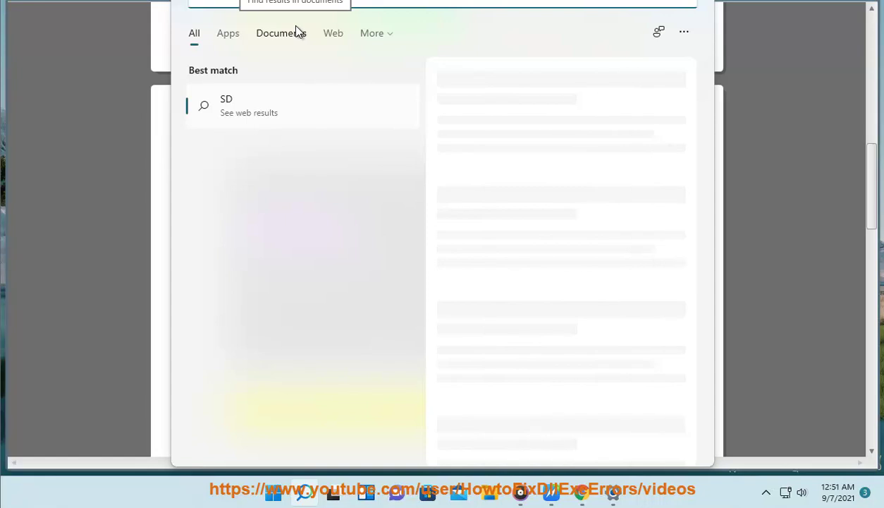
pyautogui.press('BackSpace')
pyautogui.write('ER')
pyautogui.click(270, 104)
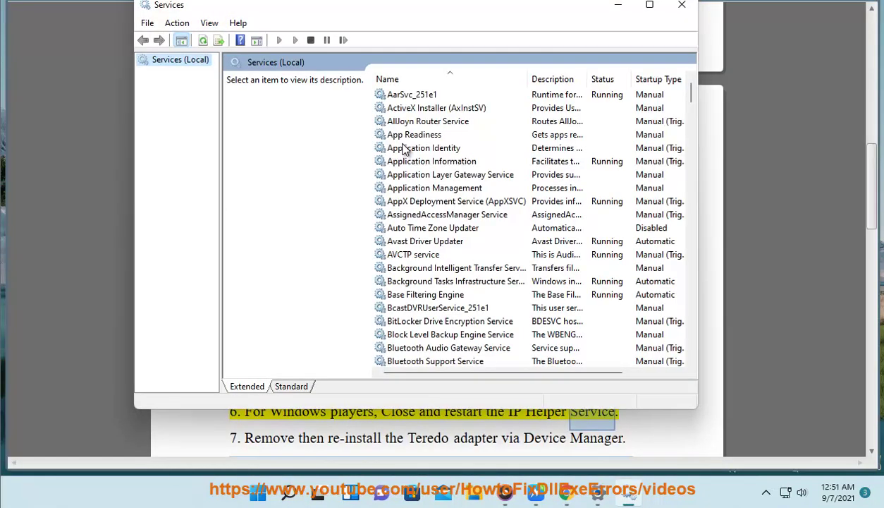
# Restart the IP Helper service and close the Services console.
pyautogui.click(413, 158)
pyautogui.press('i')
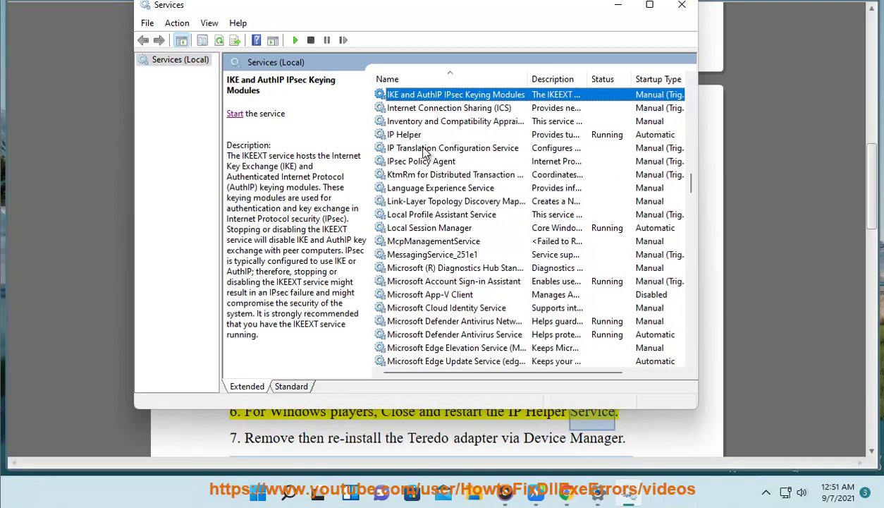
pyautogui.click(393, 136)
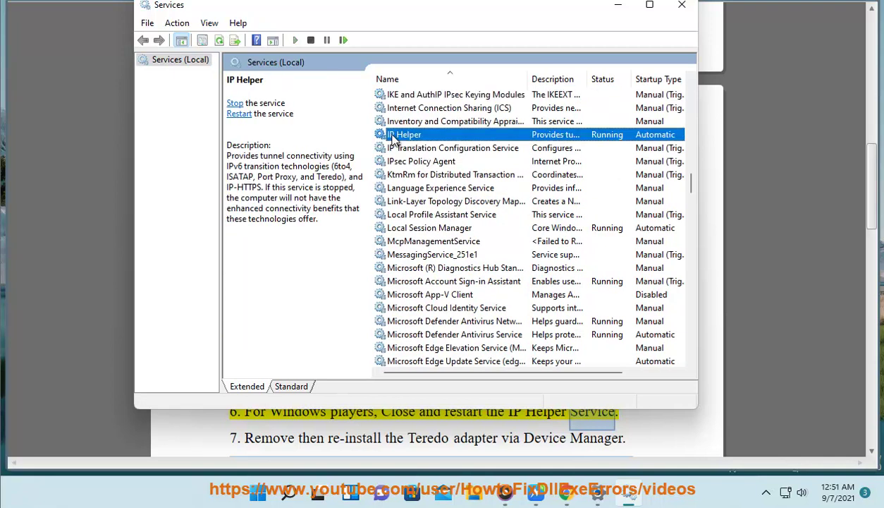
pyautogui.click(246, 116)
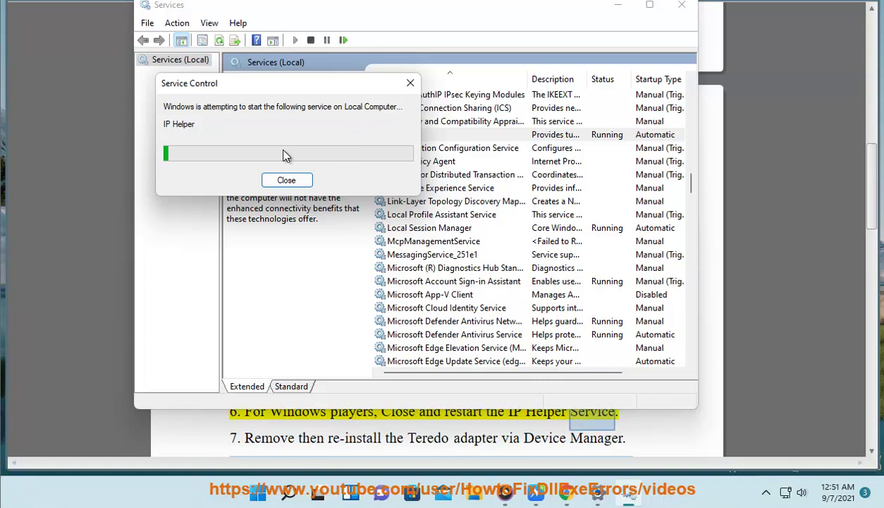
pyautogui.click(608, 124)
pyautogui.click(471, 135)
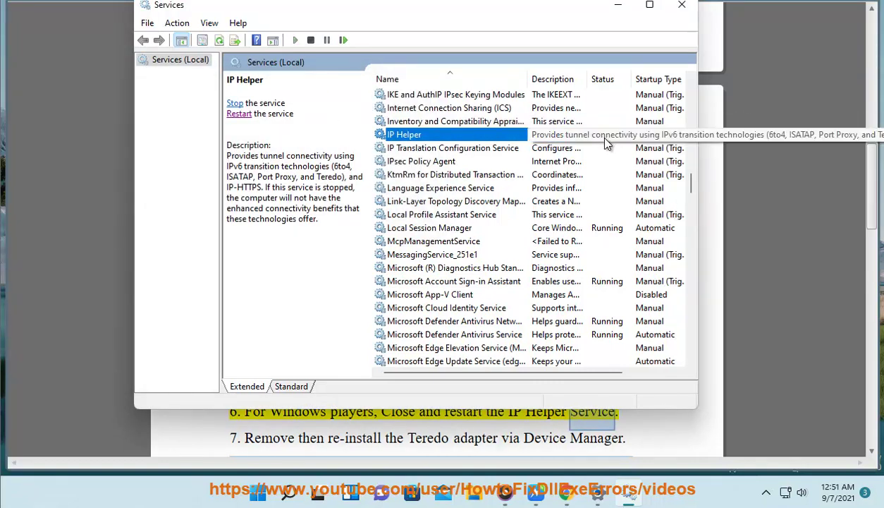
pyautogui.click(682, 5)
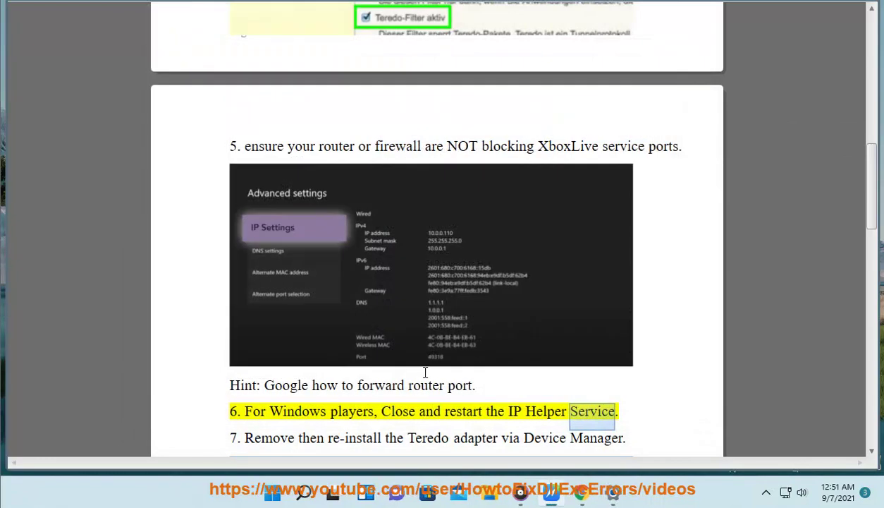
# Open Device Manager and move its window aside to uncover the guide's Teredo adapter screenshot.
pyautogui.click(392, 412)
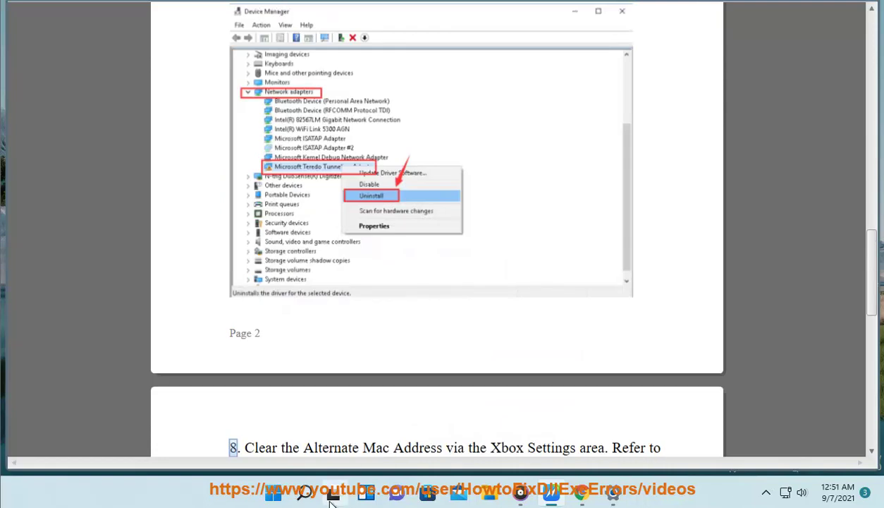
pyautogui.click(304, 493)
pyautogui.write('DEV')
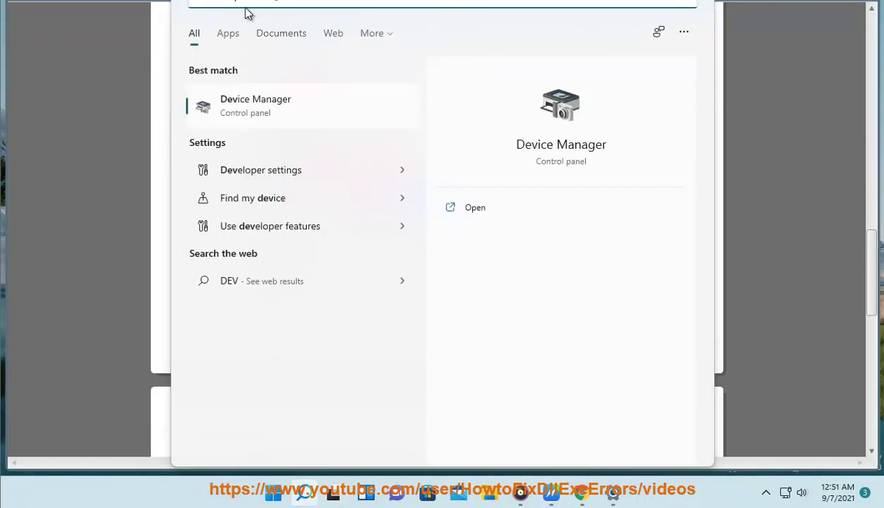
pyautogui.click(240, 116)
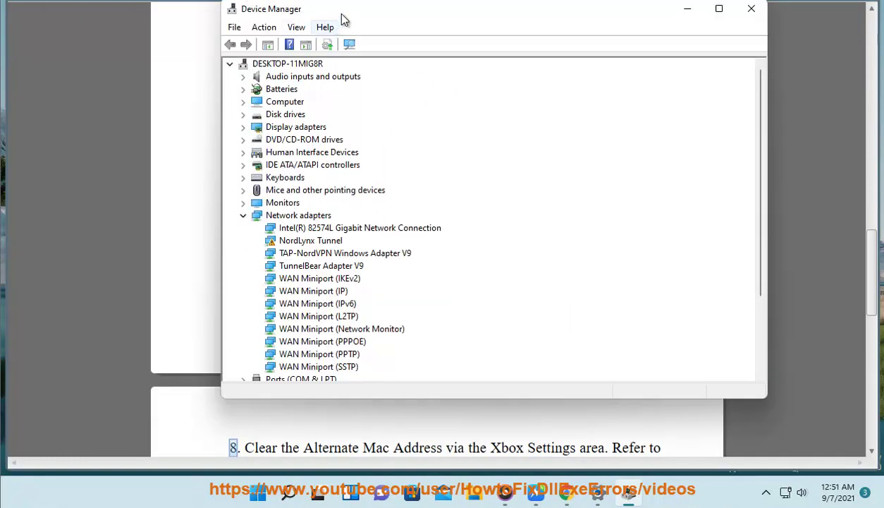
pyautogui.moveTo(343, 19); pyautogui.dragTo(522, 49)
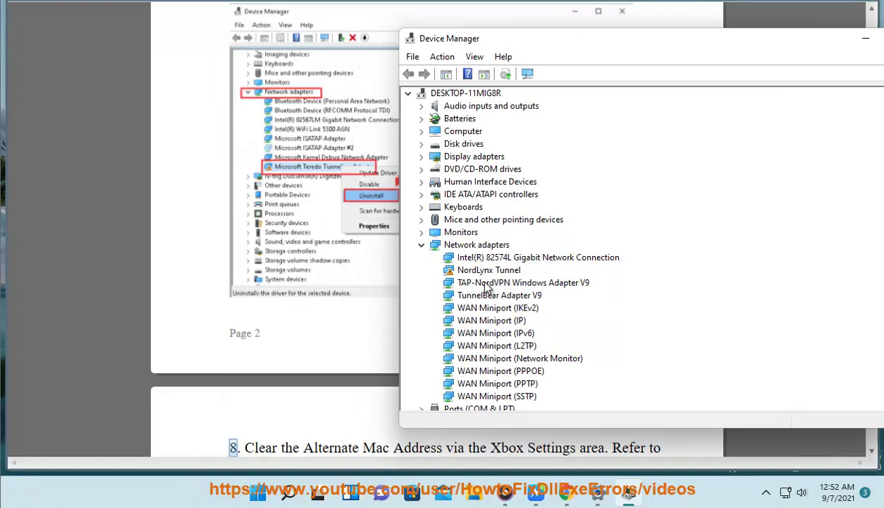
# Bring up the uninstall confirmation for the Intel(R) 82574L Gigabit Network Connection adapter, then cancel it and return to step 8 of the guide.
pyautogui.rightClick(475, 254)
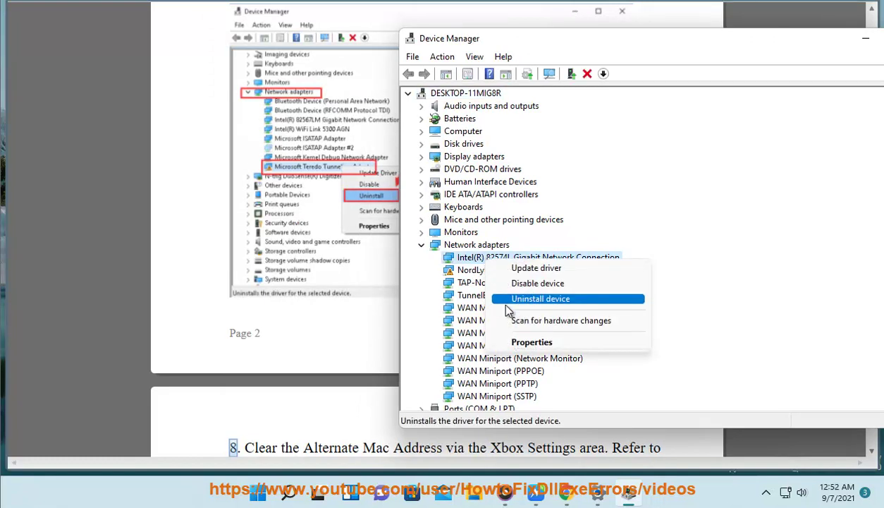
pyautogui.click(505, 301)
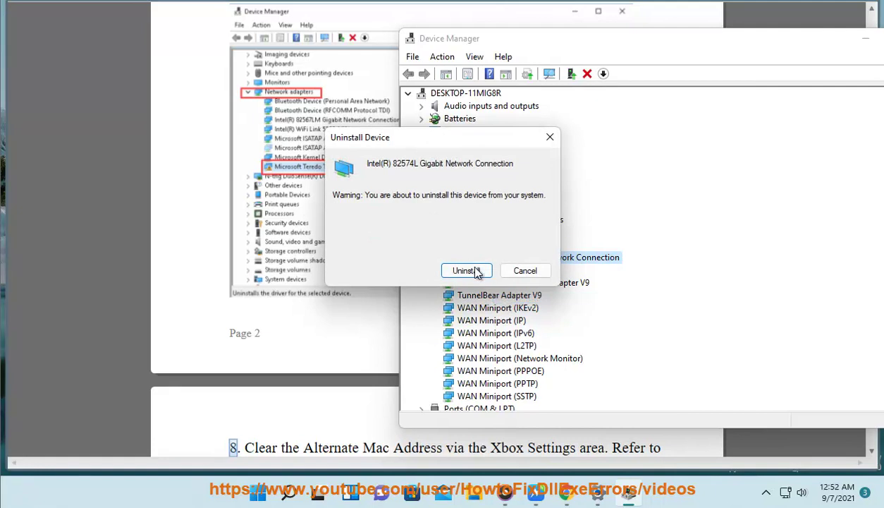
pyautogui.click(526, 271)
pyautogui.click(866, 39)
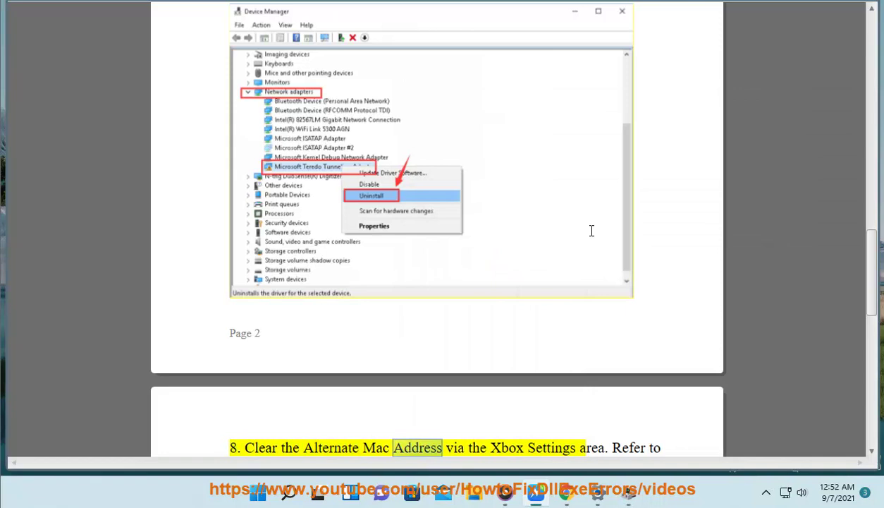
pyautogui.scroll(-3, 651, 300)
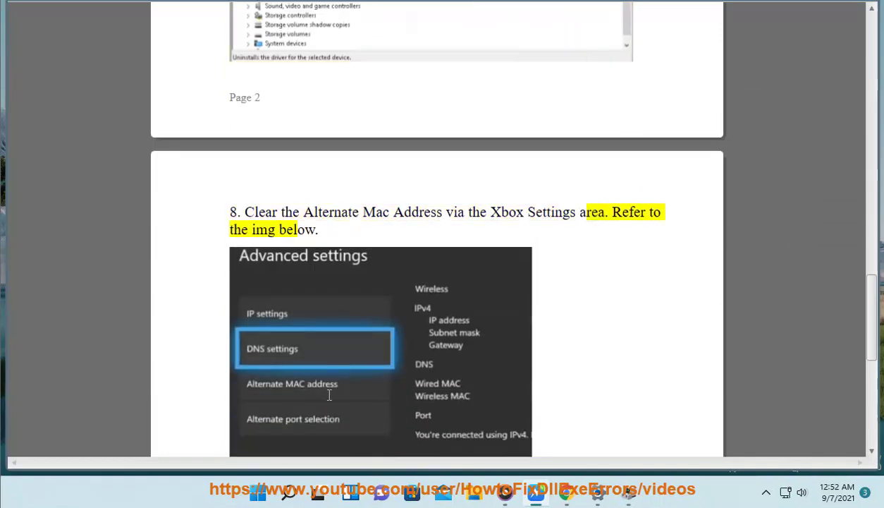